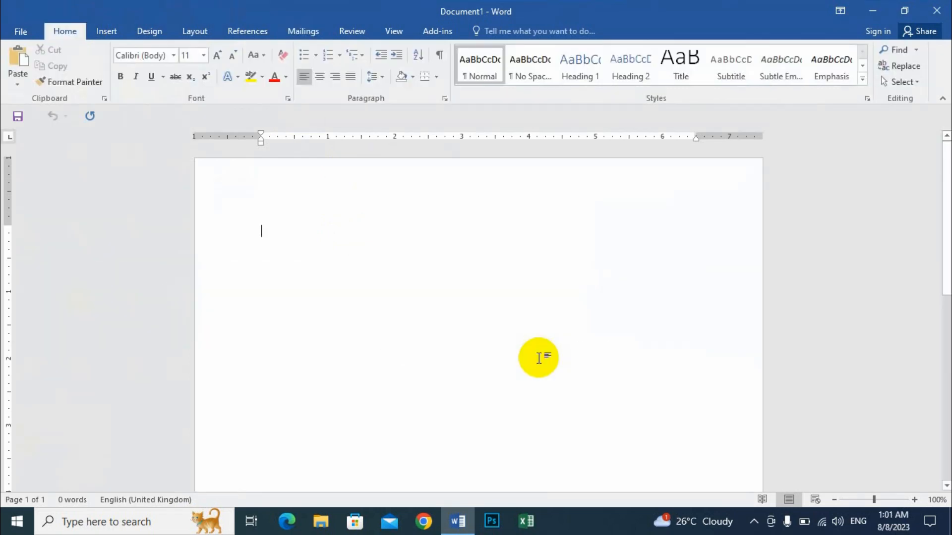
- Set the blank document's paper size to A4 (8.27" x 11.69")
left_click(302, 30)
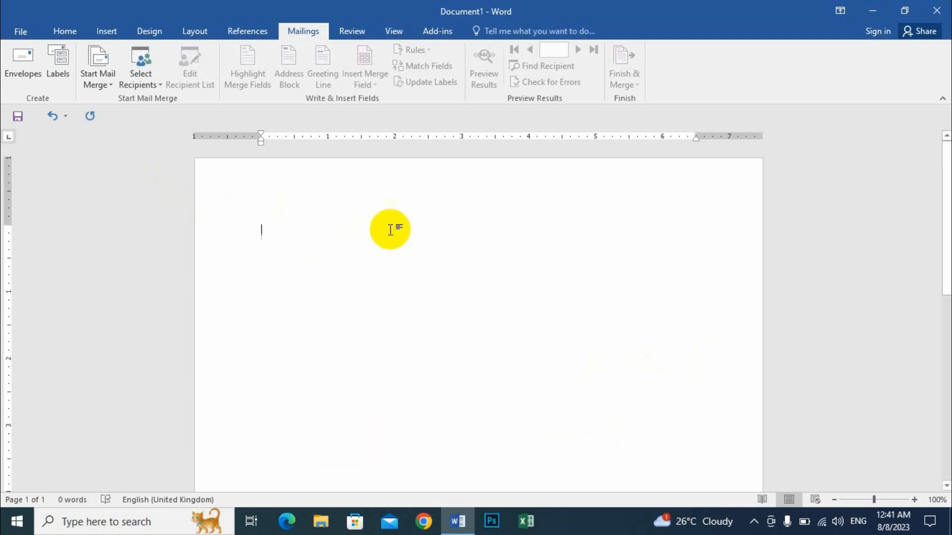
left_click(193, 32)
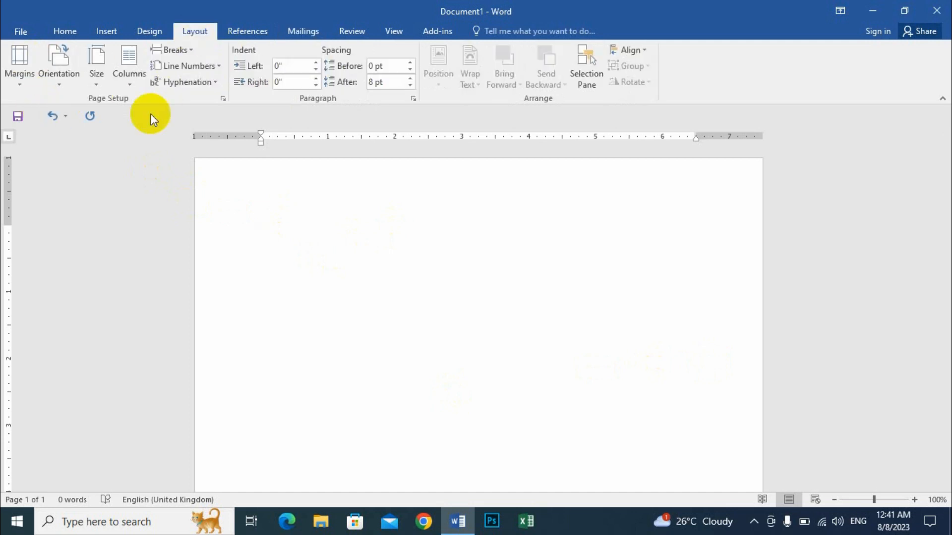
left_click(97, 74)
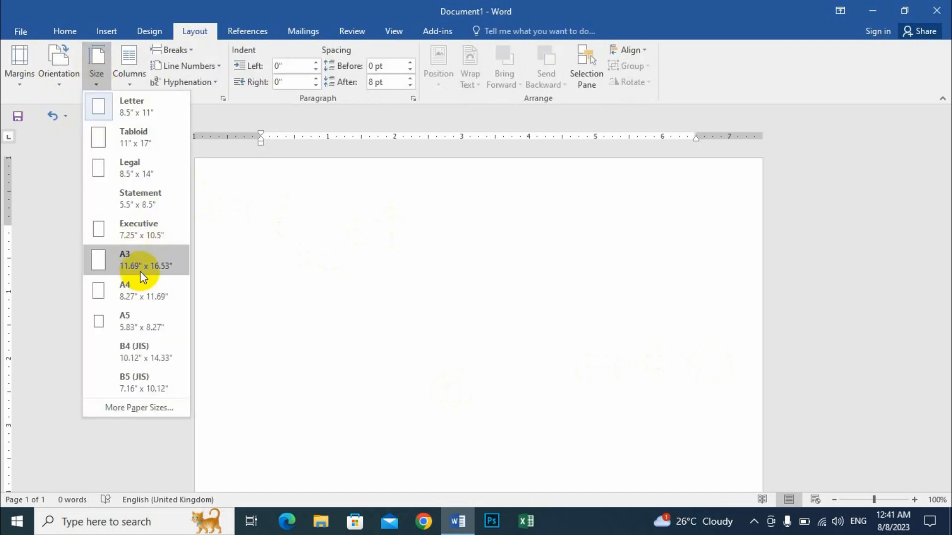
left_click(135, 297)
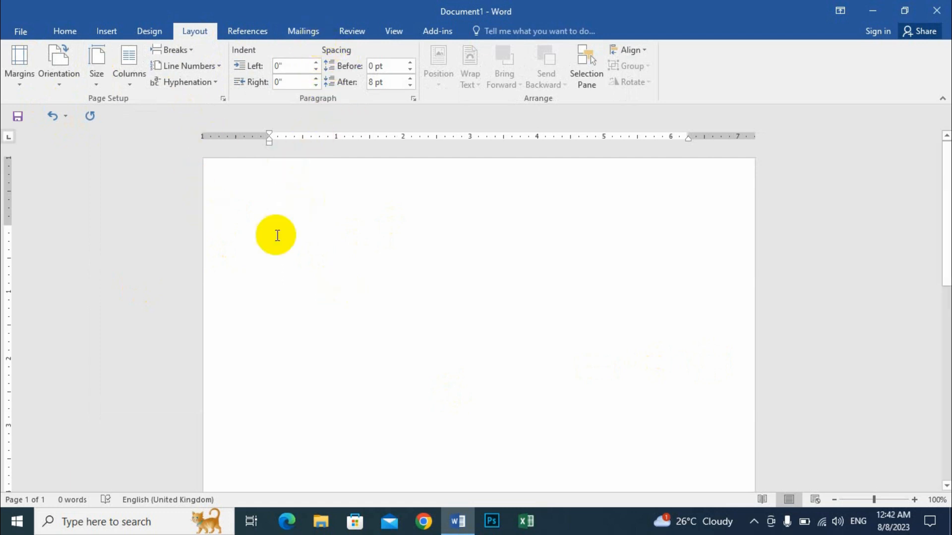
- Set the text font to Times New Roman at size 14
left_click(302, 32)
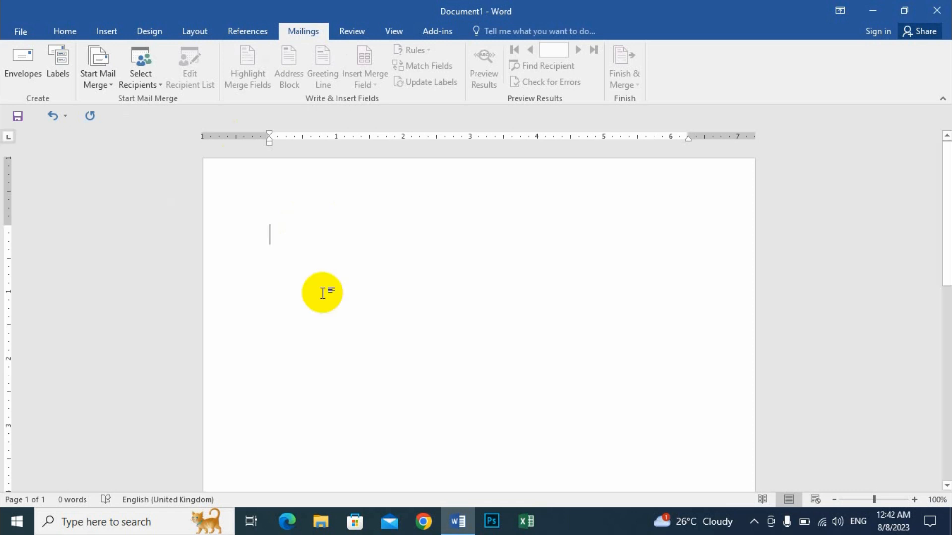
left_click(65, 31)
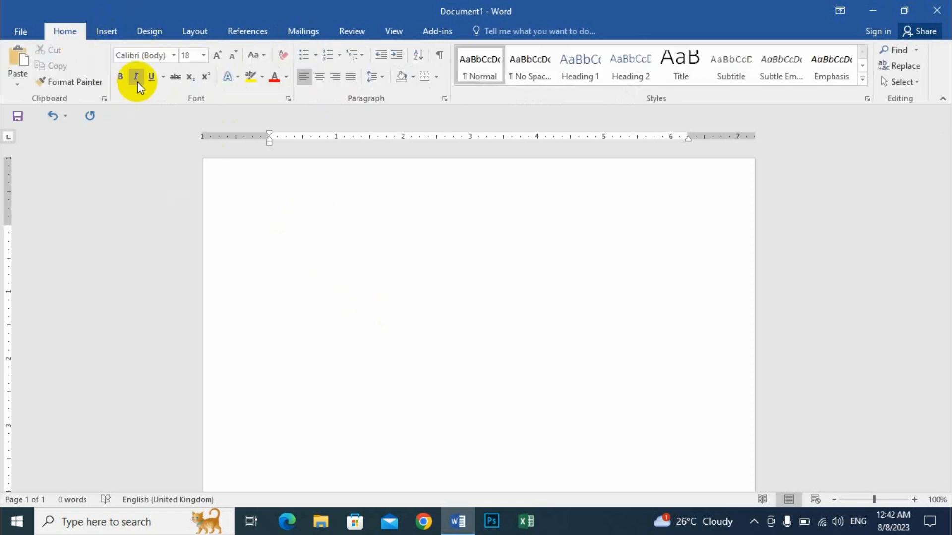
left_click(173, 56)
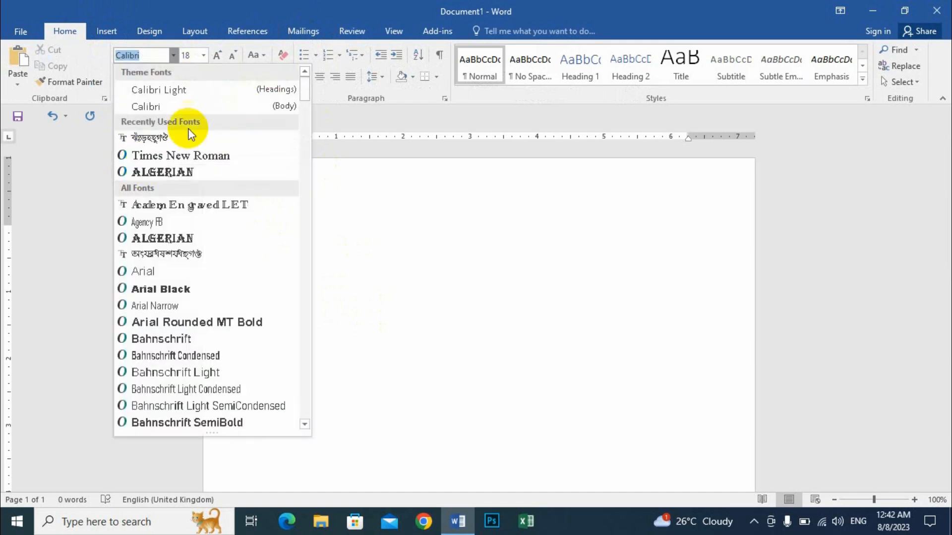
left_click(171, 155)
left_click(204, 55)
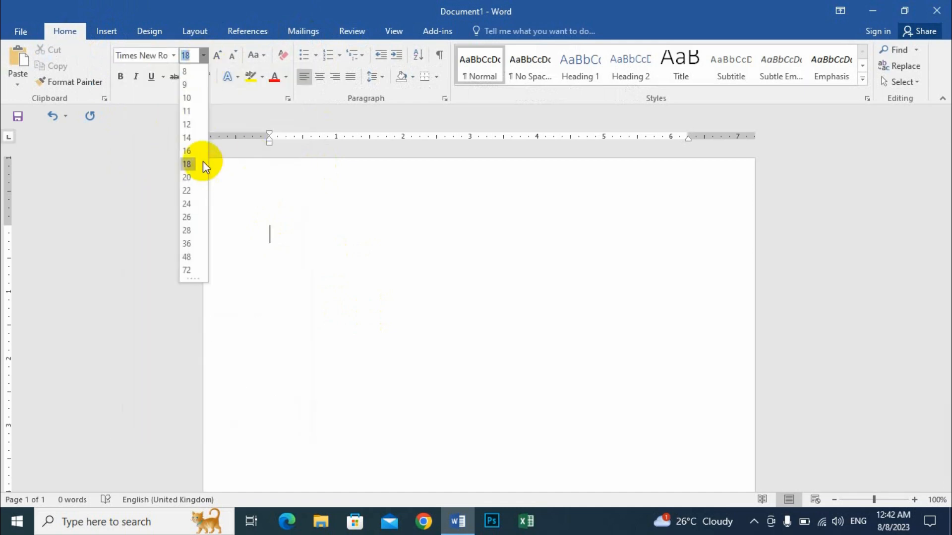
left_click(191, 138)
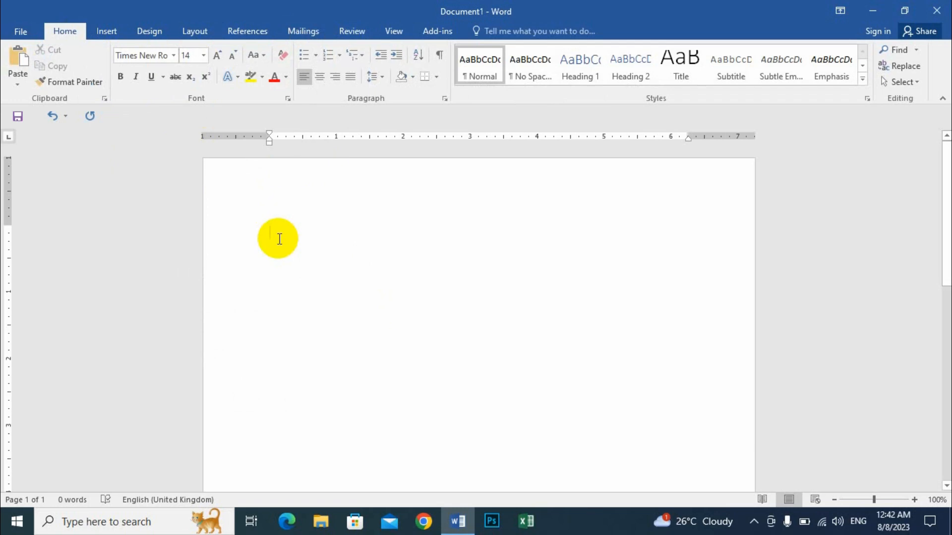
- Write the sender heading with the company name "Ak Technology" and the company's postal address on the line below
type("A")
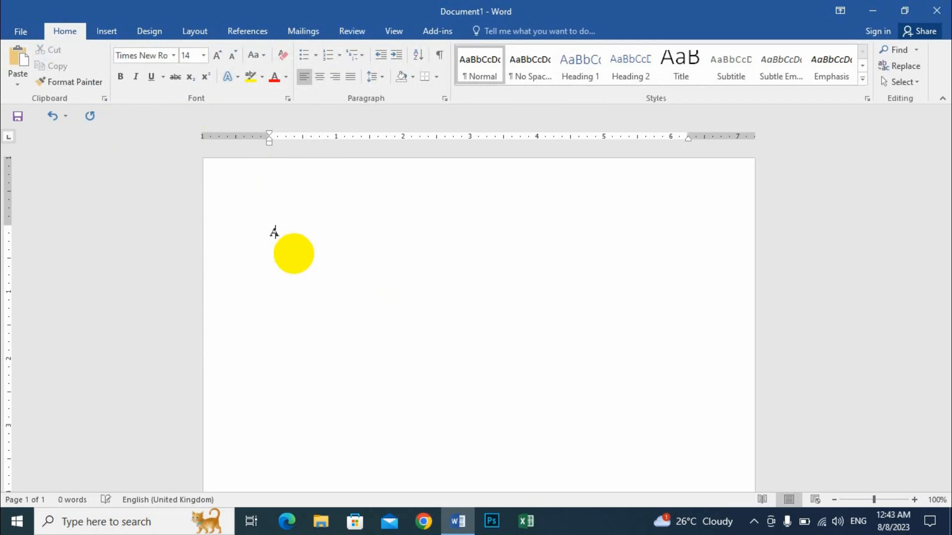
type("k Technology ")
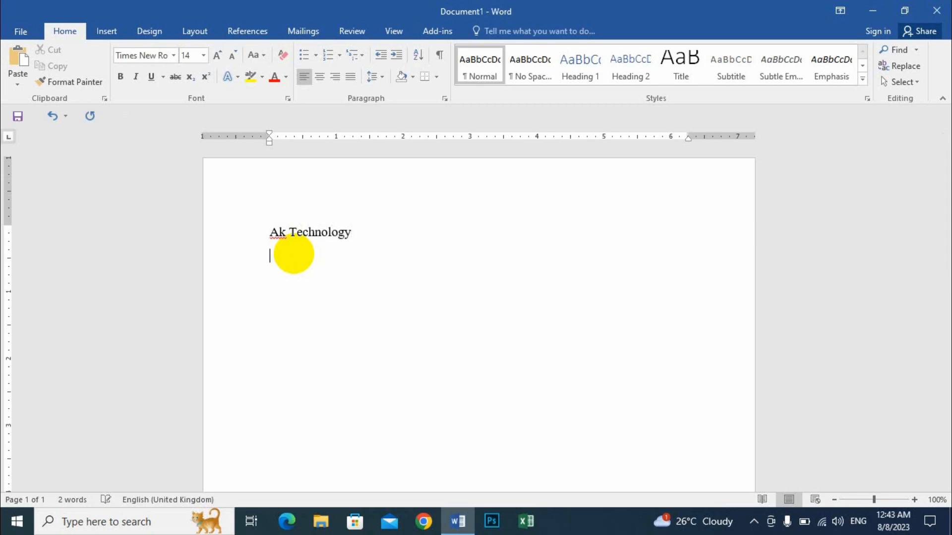
type("Ba")
key("BackSpace")
type("alughat, ")
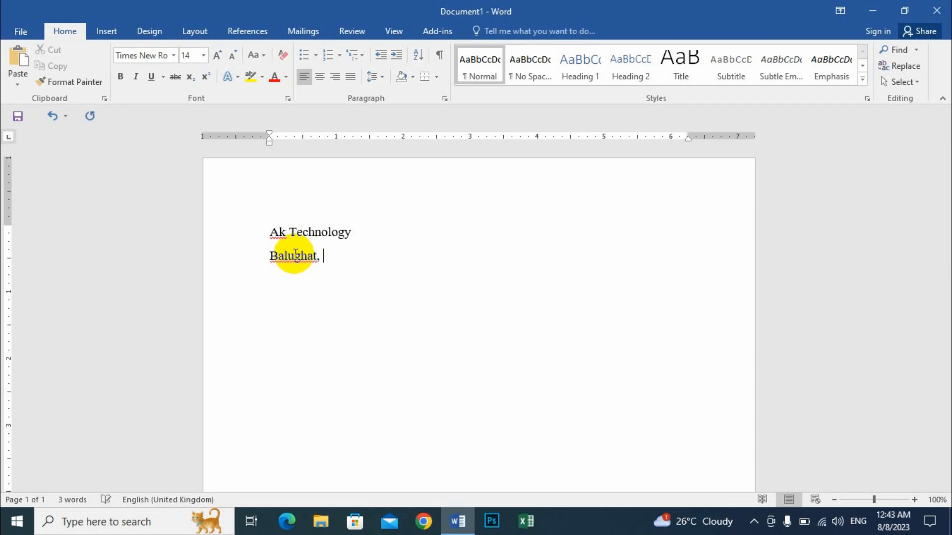
type("Dhaka Cantonment ")
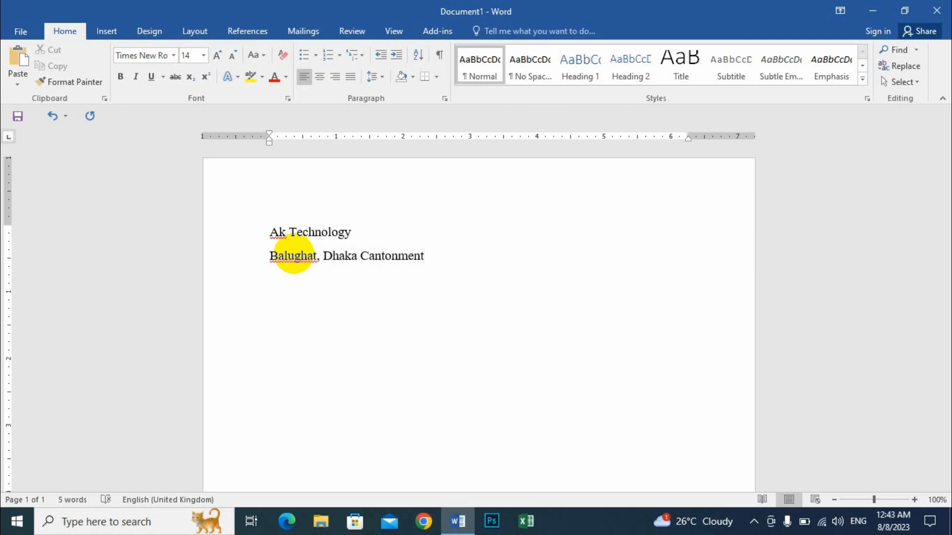
type(", Dhaka-1206")
- Add the line "To," one blank line below the address and leave several empty lines for the recipient's details
key("Return")
key("Return")
type("To,")
key("Return")
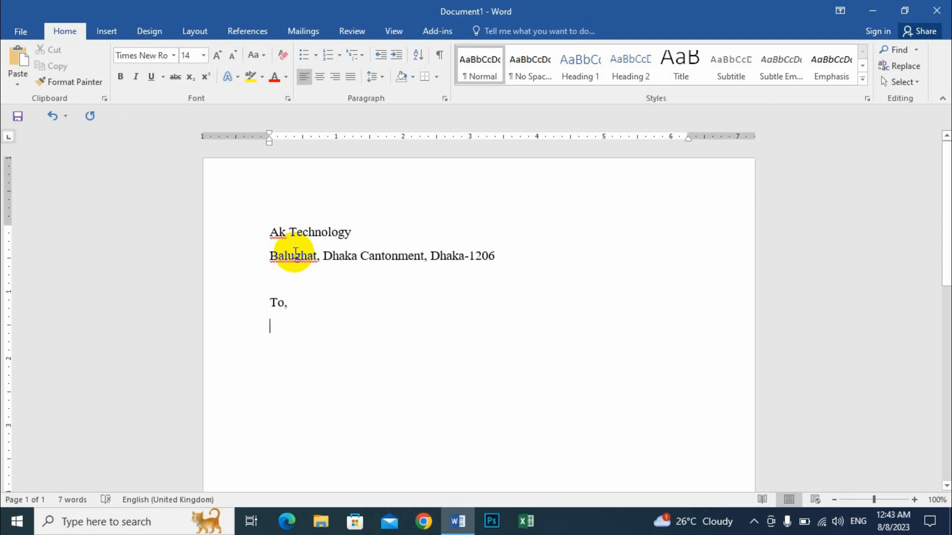
key("Tab")
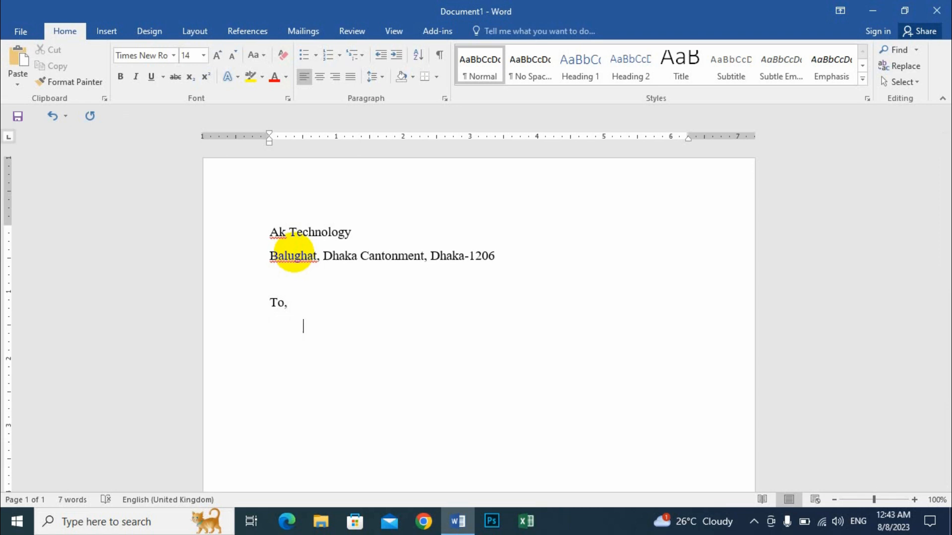
key("Return")
key("Return")
key("Return")
- Write the indented line "Subject: Invitation" below the recipient space and start a new line
key("Tab")
type("Subject: Inv")
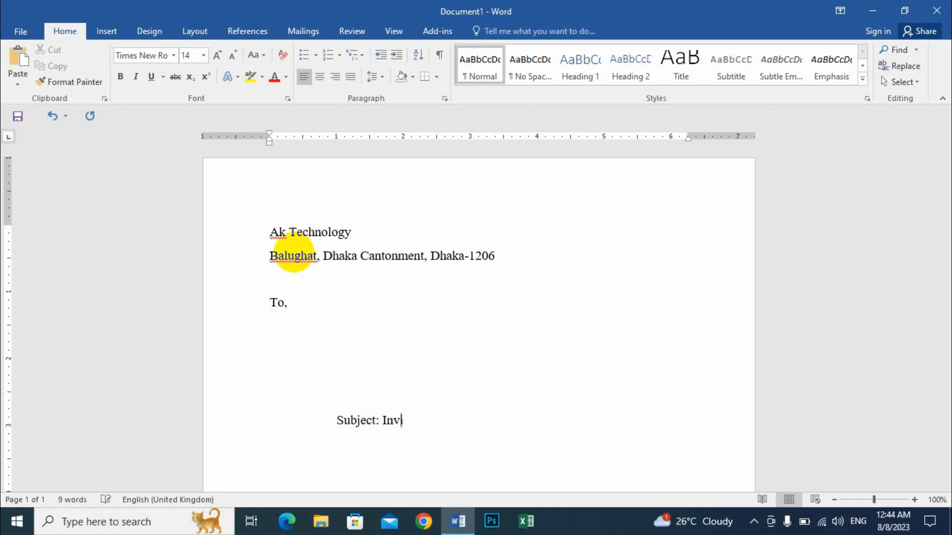
type("itation")
scroll(454, 289, "down", 4)
key("Return")
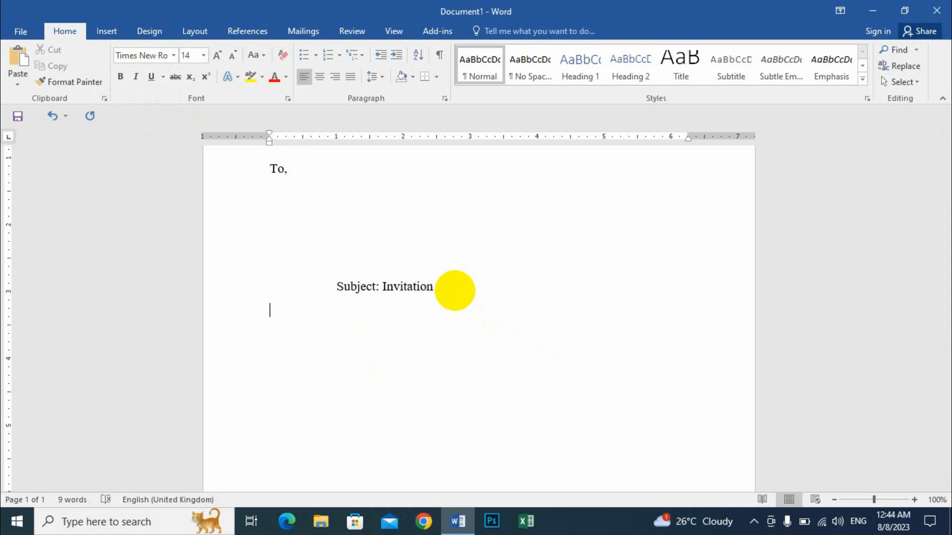
- Write the salutation "Dear Sir/Madam," below the subject line
type("Dear")
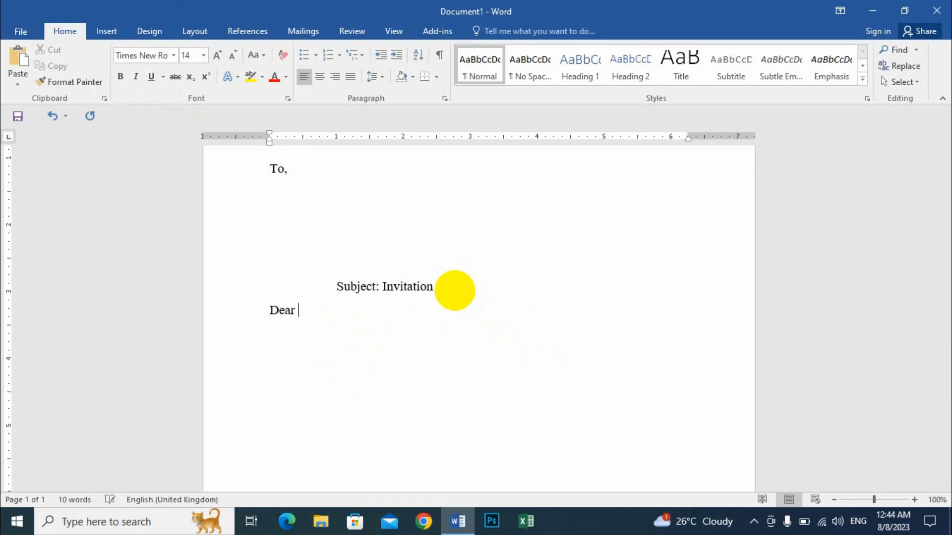
type(" Sir/Madam")
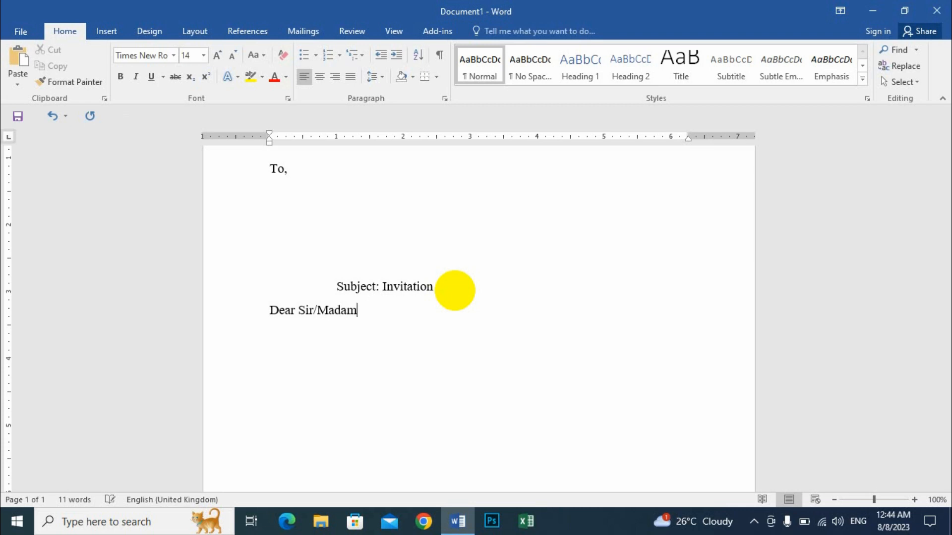
type(",")
- Generate filler body text with =rand() below the salutation and delete everything after its first two paragraphs
type("+")
key("BackSpace")
type("=rand()")
key("Return")
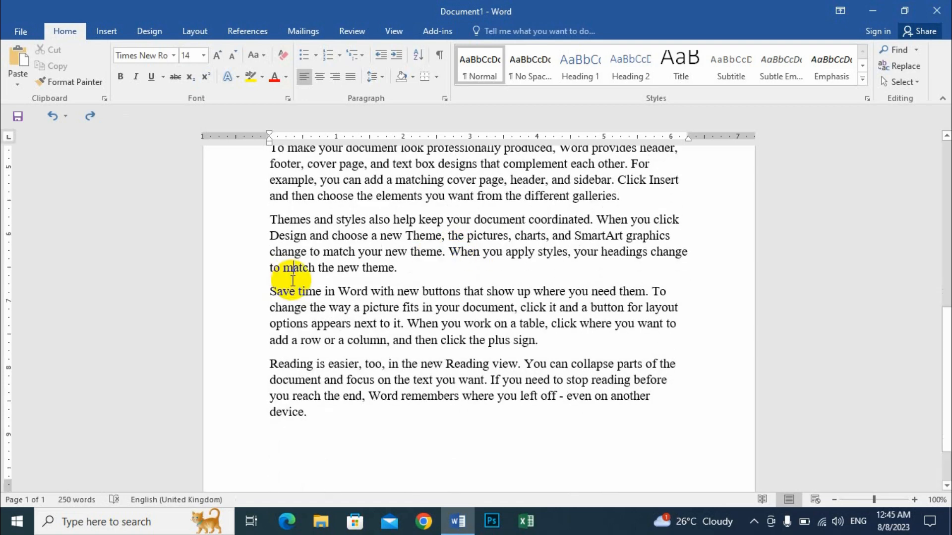
left_click_drag(263, 221, 325, 409)
key("Delete")
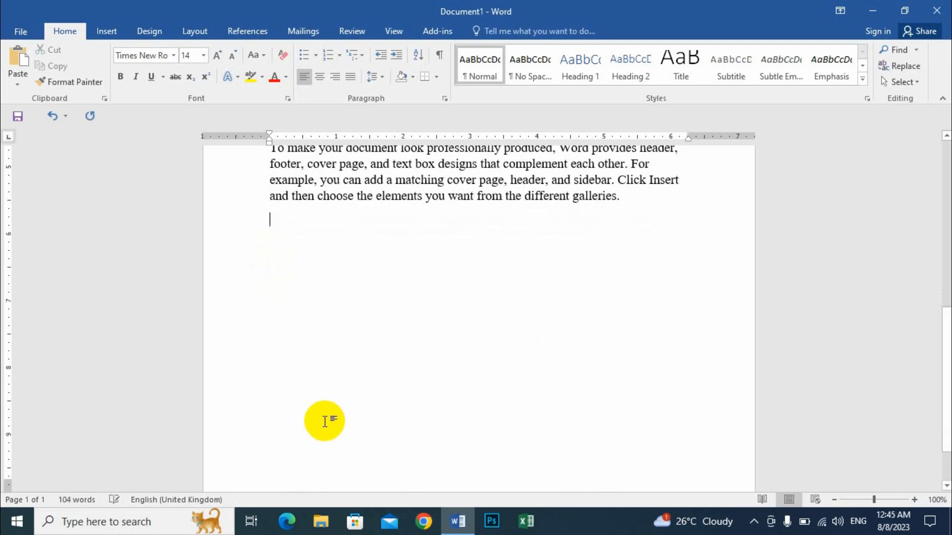
- Indent the first line of both body paragraphs and justify the two paragraphs
scroll(324, 422, "up", 5)
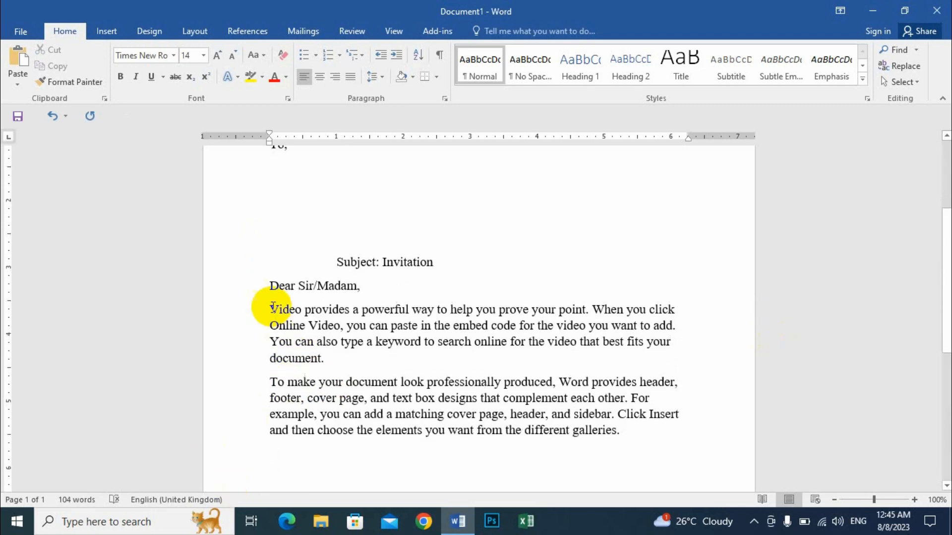
left_click(274, 308)
key("Tab")
scroll(276, 342, "down", 1)
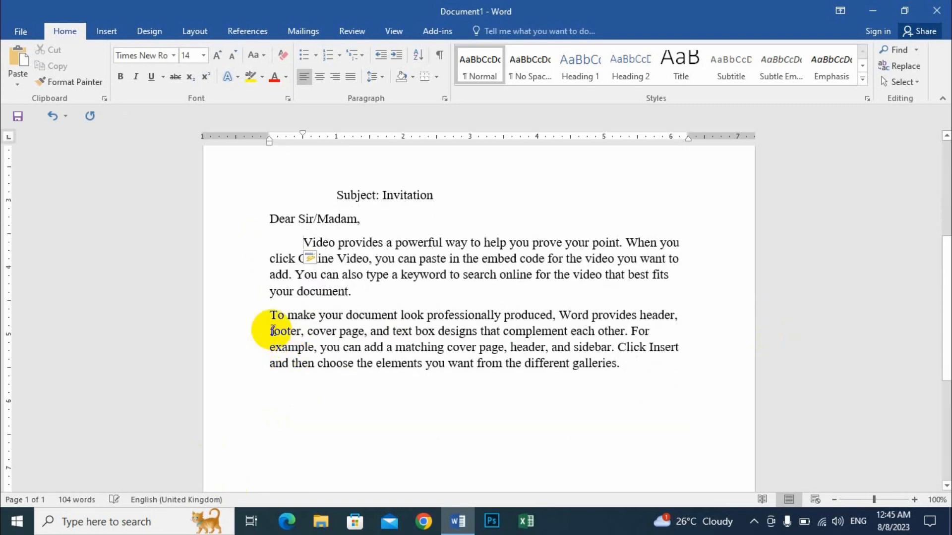
left_click(270, 317)
key("Tab")
left_click_drag(269, 258, 384, 347)
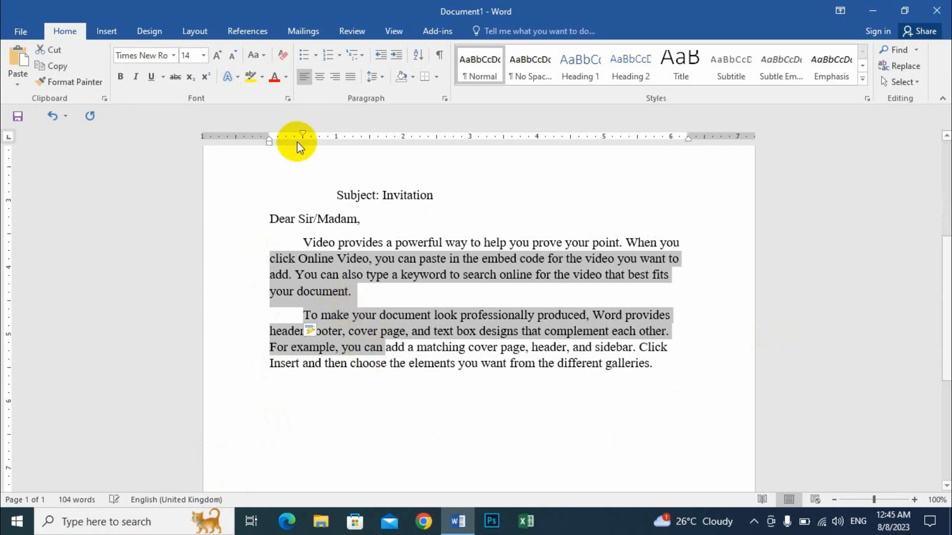
left_click(350, 76)
- Add the unindented closing lines "Thank you" and "Yours Faithfully" below the body, separated by blank lines
scroll(603, 351, "down", 1)
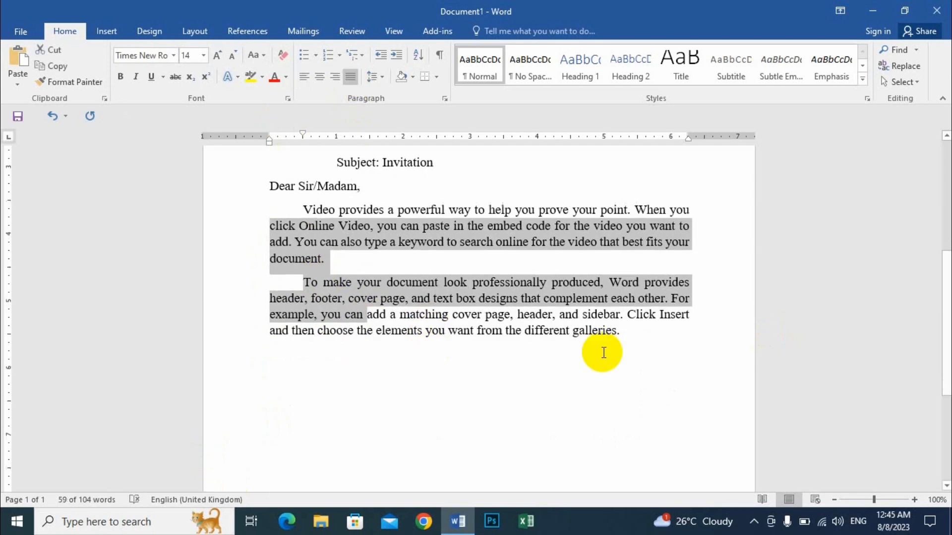
left_click(629, 333)
key("Return")
key("Return")
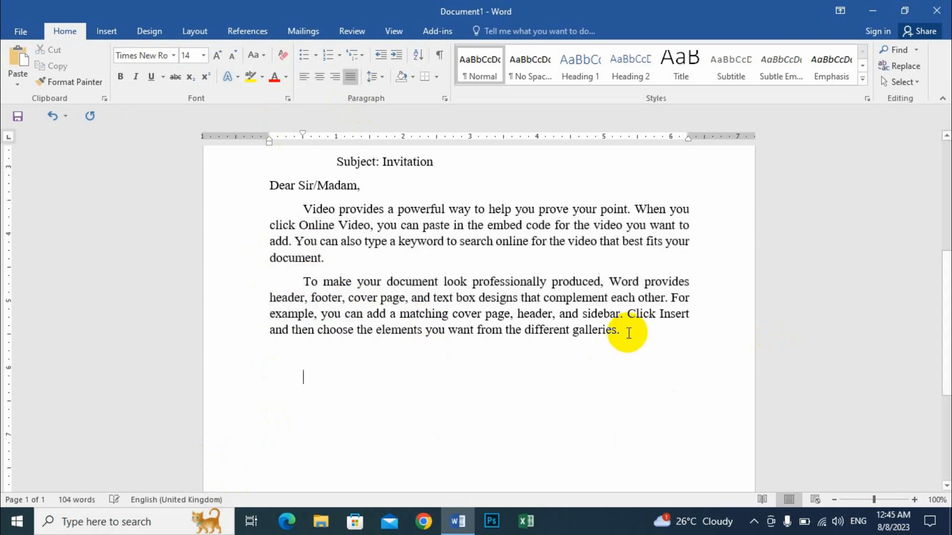
key("Return")
key("BackSpace")
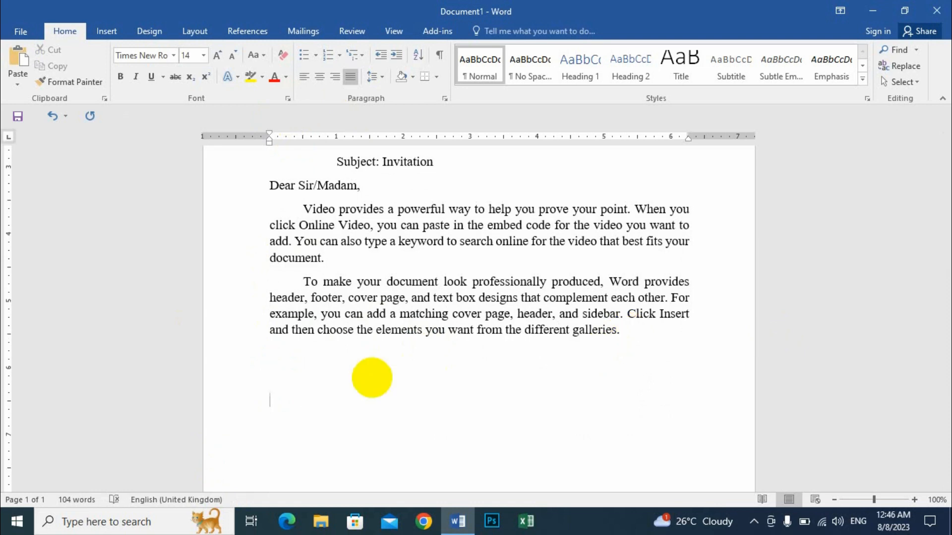
type("Thank")
type(" you  ")
type("Yours ")
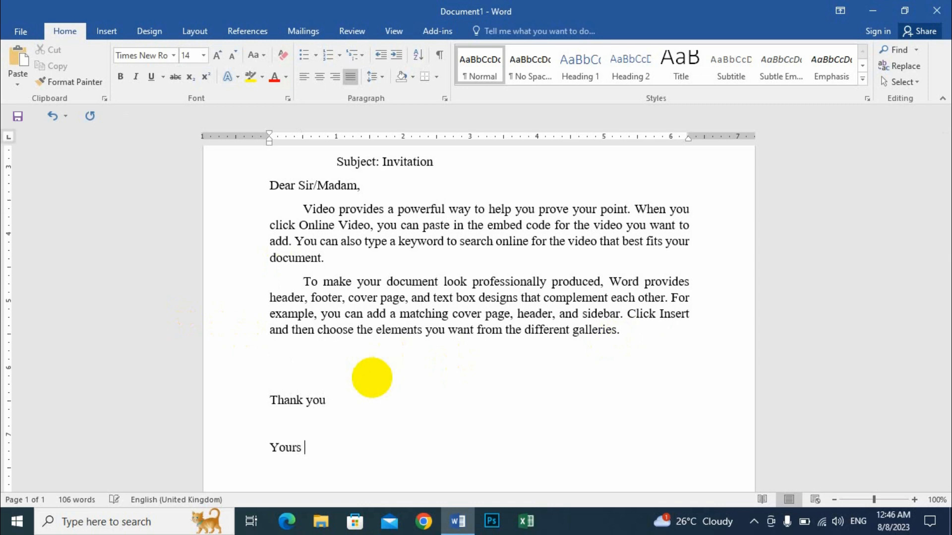
type("Faithfully")
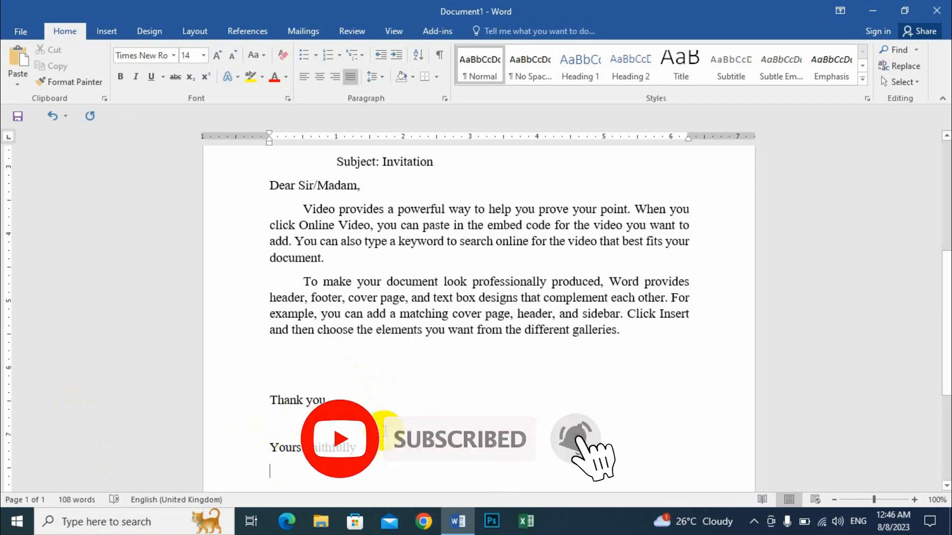
- Center the company name and address lines at the start of the letter
scroll(317, 418, "up", 2)
scroll(317, 411, "up", 3)
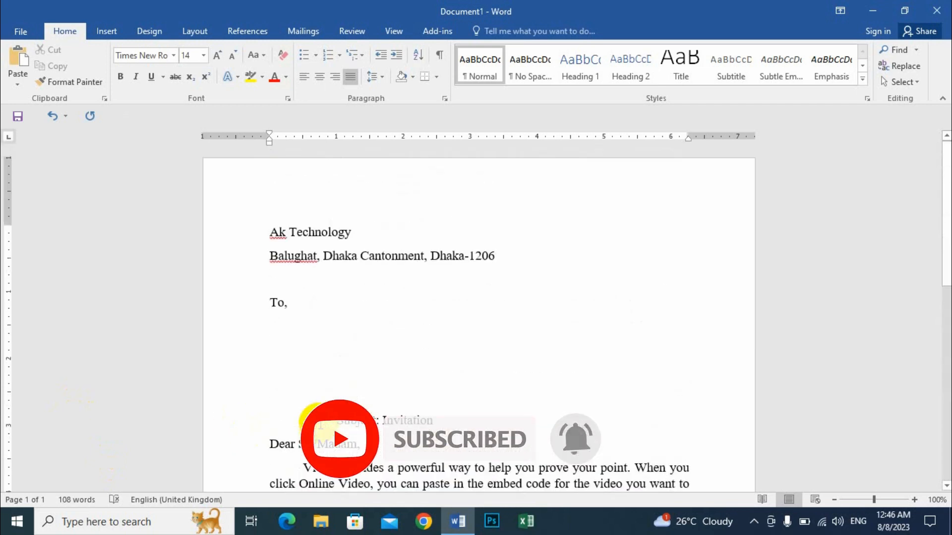
scroll(526, 309, "down", 6)
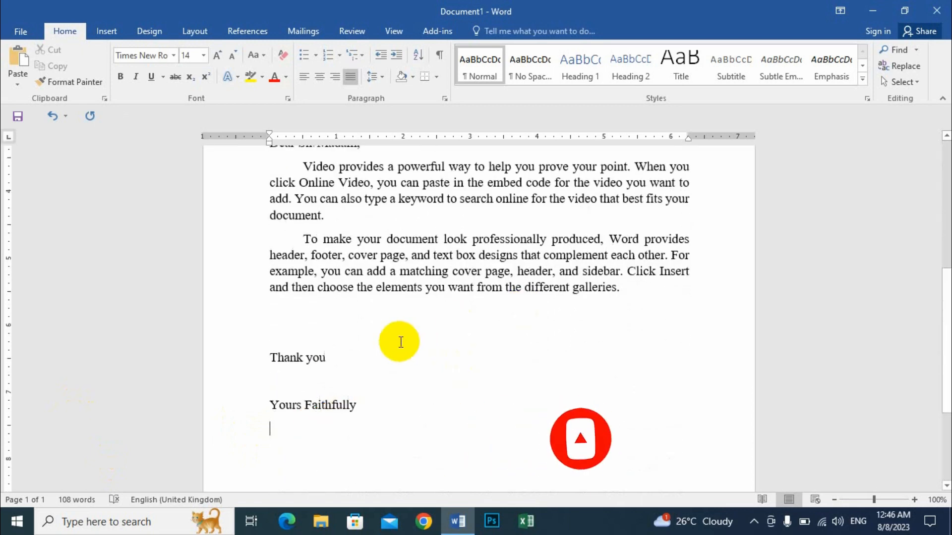
scroll(397, 348, "up", 4)
scroll(408, 351, "up", 2)
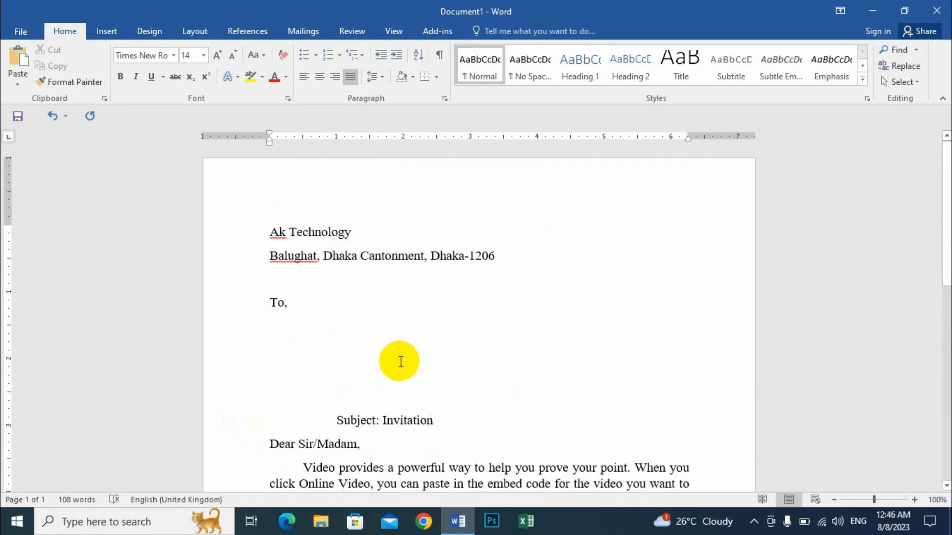
left_click_drag(274, 231, 494, 254)
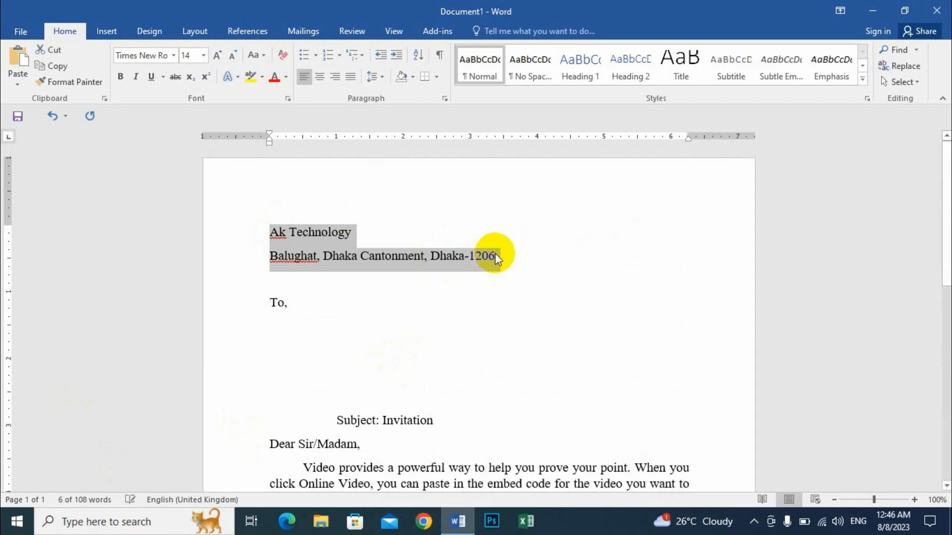
key("ctrl+e")
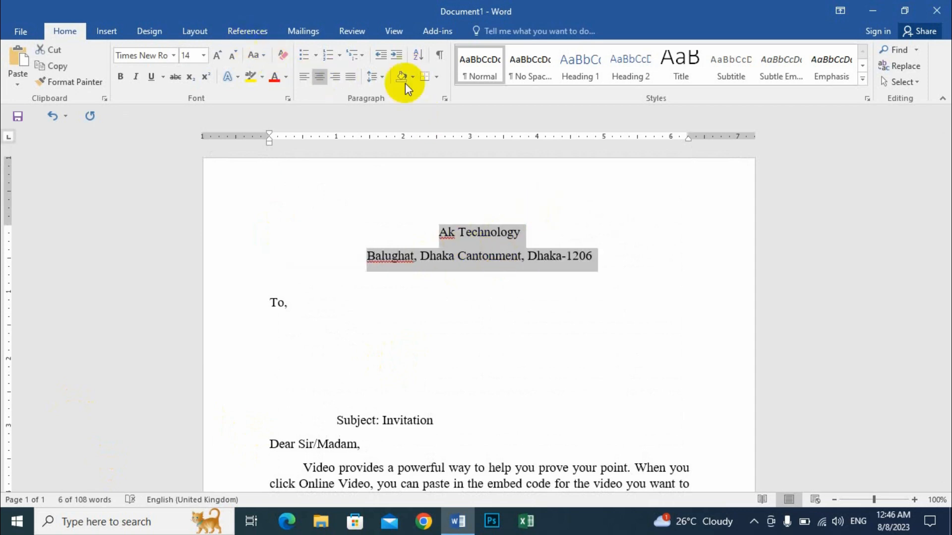
- Set the spacing after the company name and address lines to 0 pt, enlarge their font one size, and make them bold
left_click(196, 31)
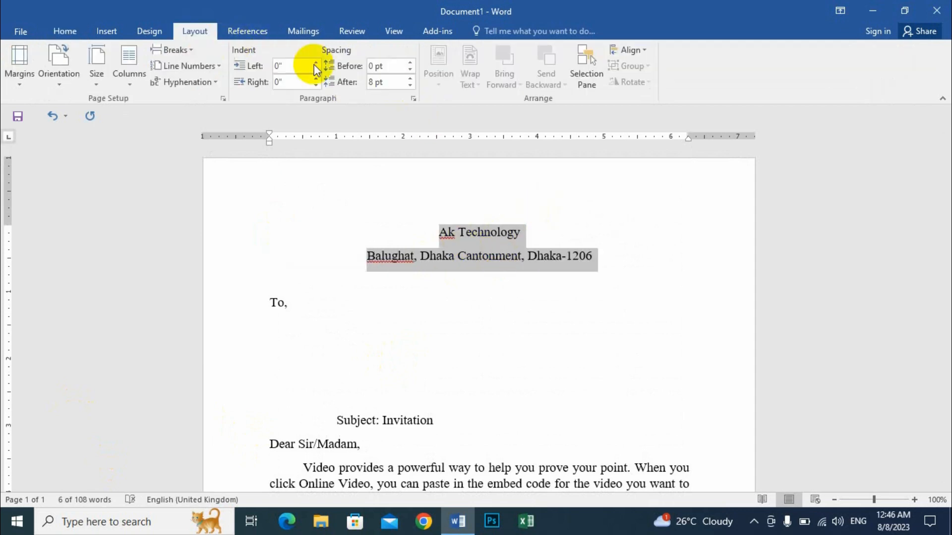
left_click(411, 85)
left_click(411, 85)
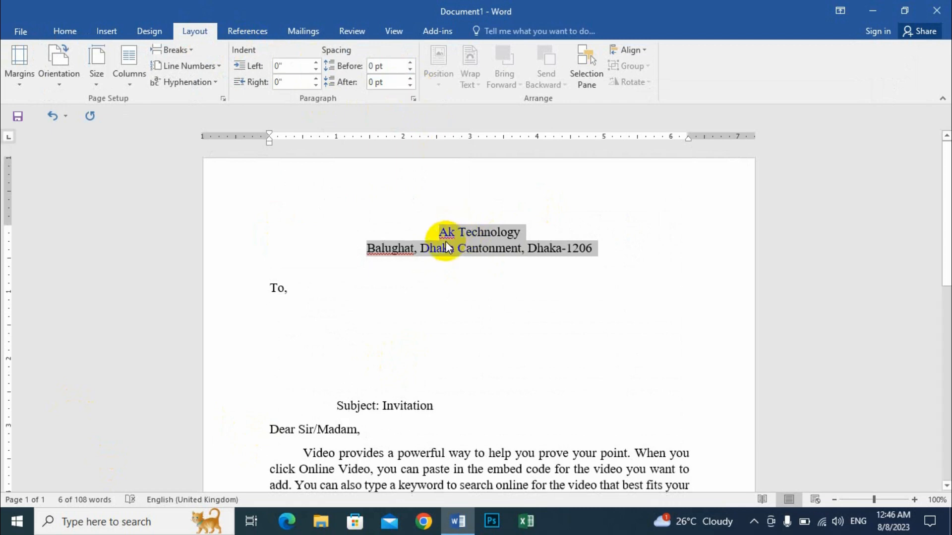
key("ctrl+shift+period")
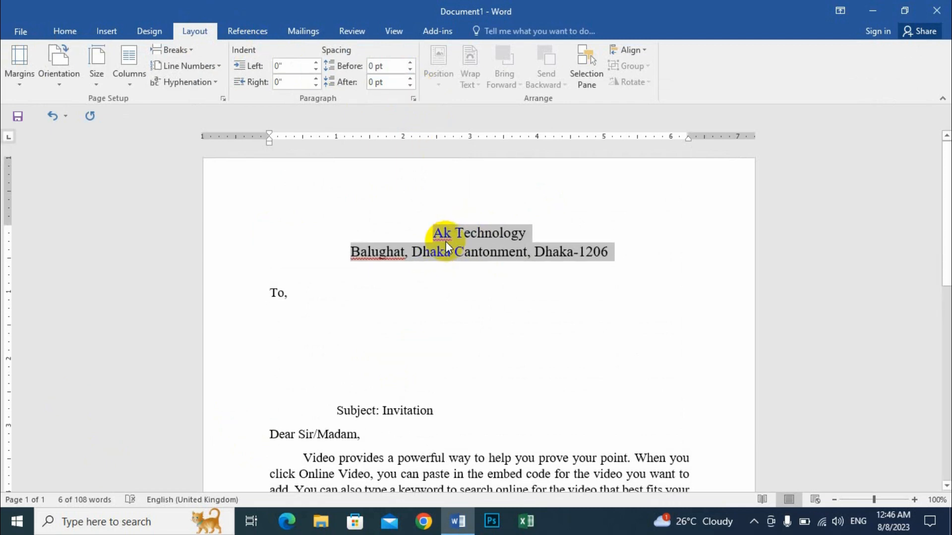
key("ctrl+b")
- Bold and underline the subject line, and insert a blank line between it and the salutation
scroll(347, 290, "down", 3)
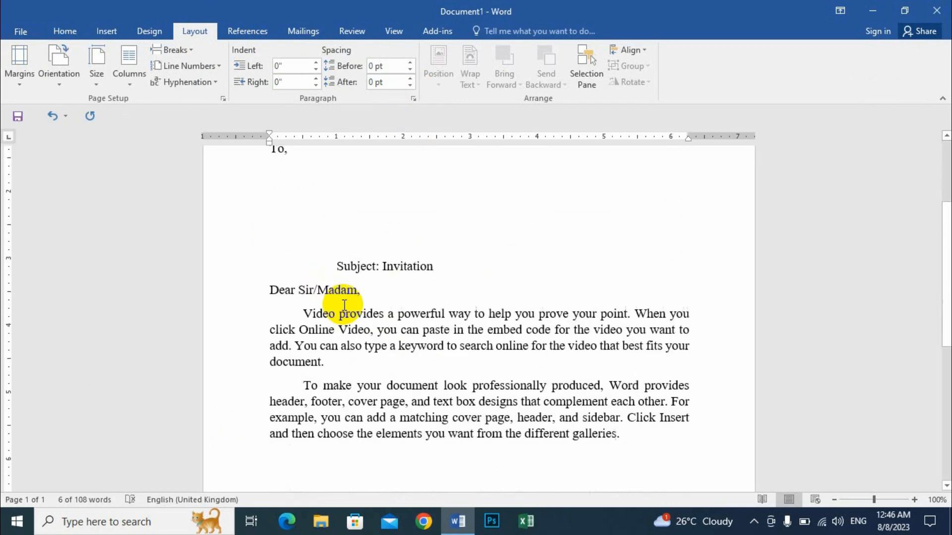
left_click_drag(433, 242, 350, 242)
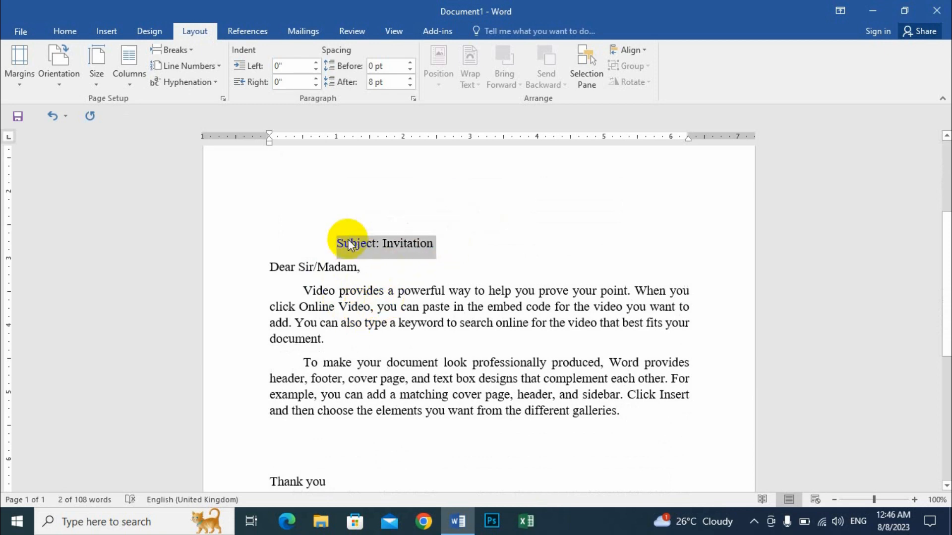
key("ctrl+b")
key("ctrl+u")
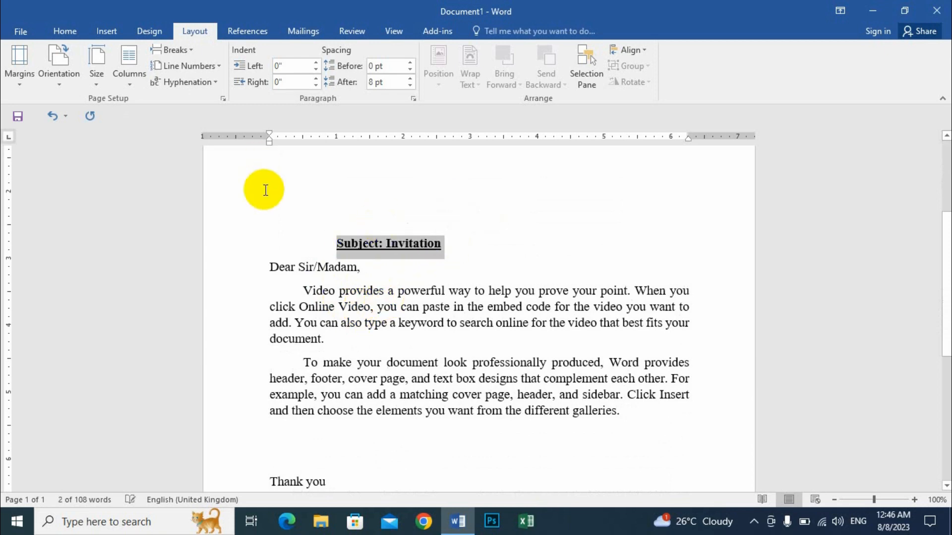
left_click(370, 270)
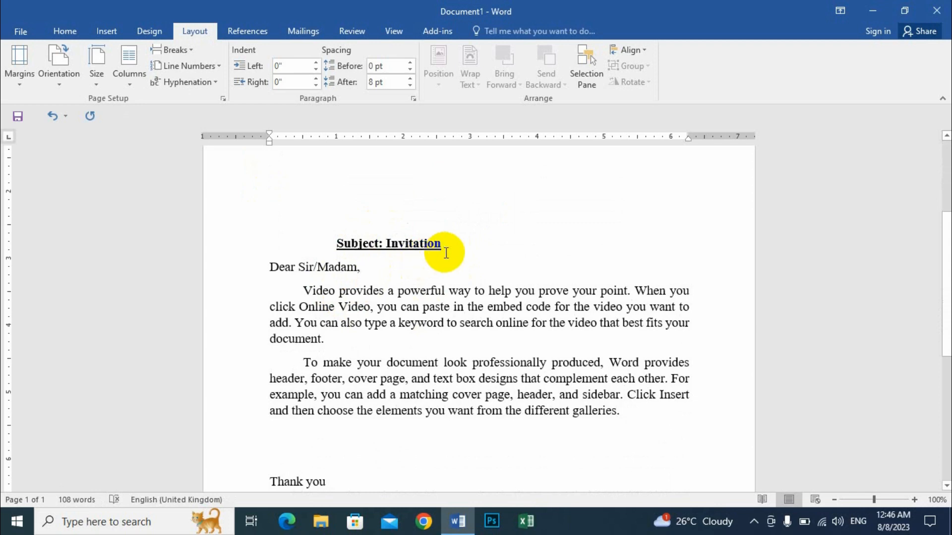
left_click(268, 268)
key("Return")
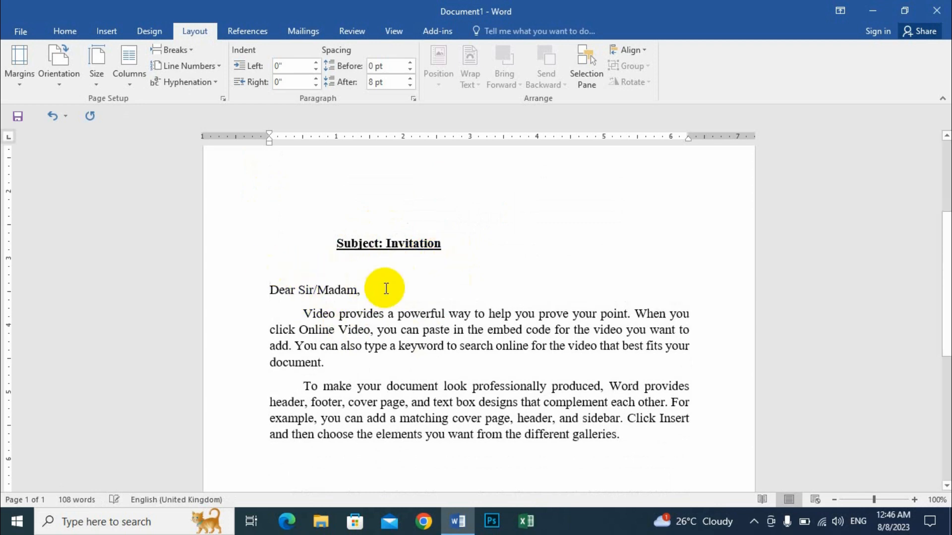
- Start a new typed recipient list for the mail merge and move its window aside over the letter
scroll(391, 298, "up", 5)
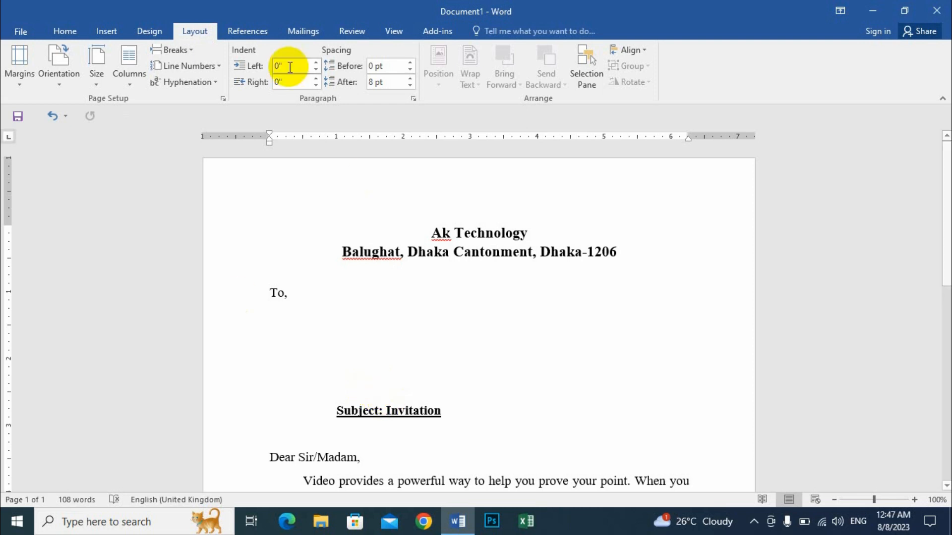
left_click(313, 33)
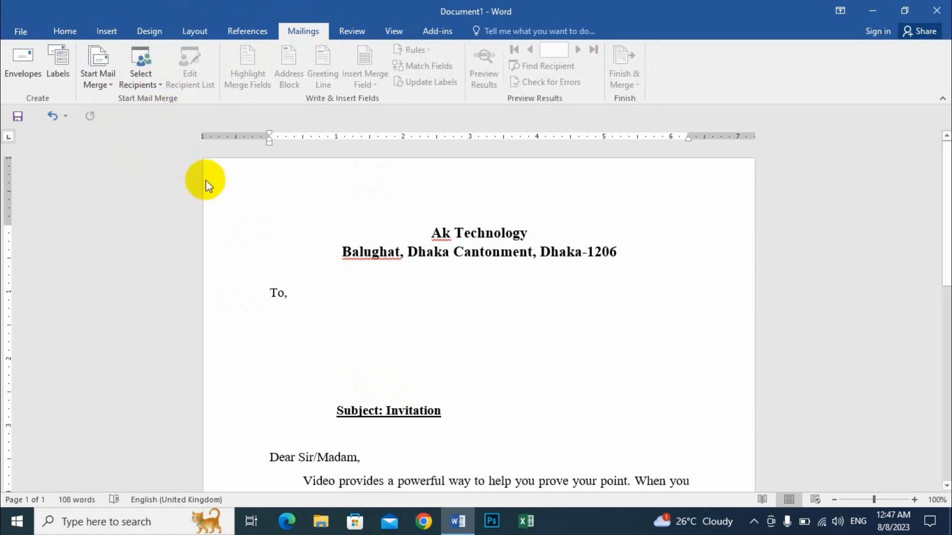
left_click(149, 79)
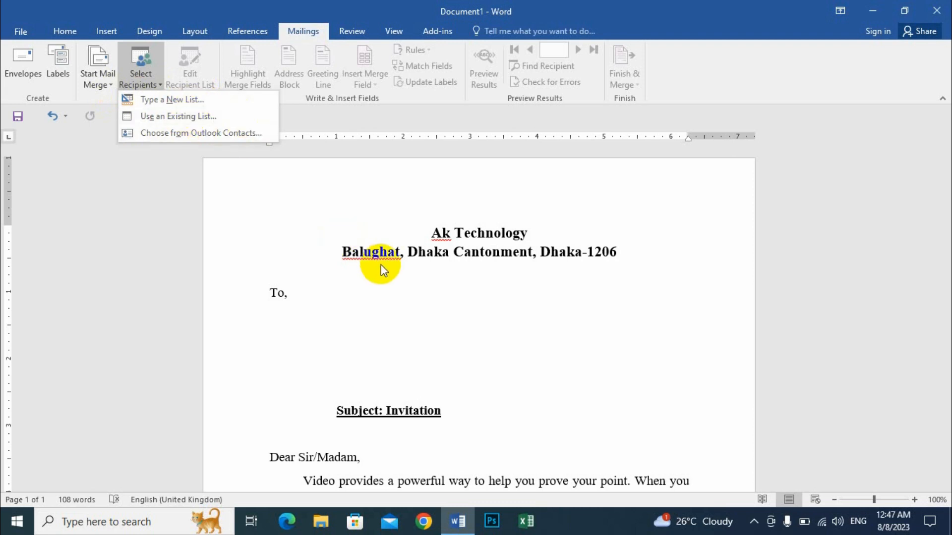
left_click(211, 99)
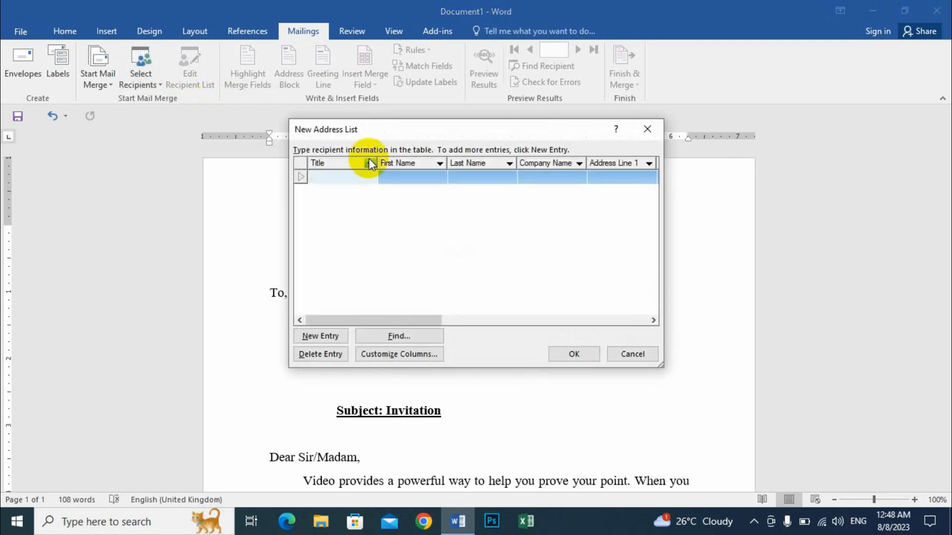
left_click_drag(376, 127, 496, 117)
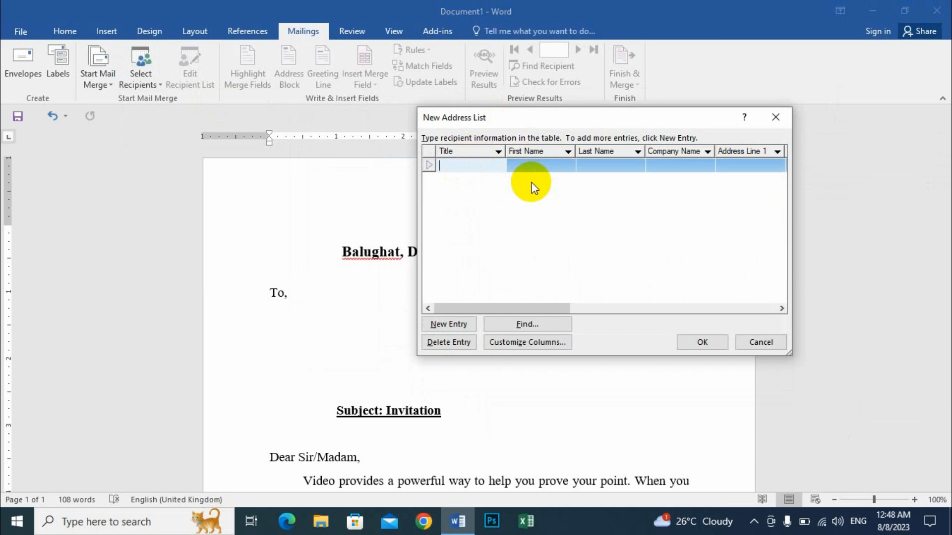
left_click_drag(495, 119, 541, 132)
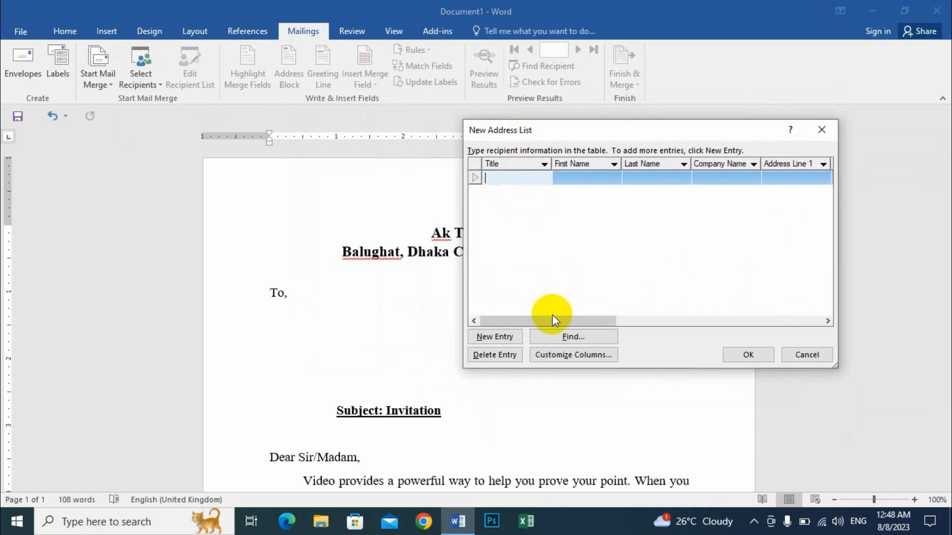
mouse_move(552, 318)
left_mouse_down()
mouse_move(739, 320)
mouse_move(546, 313)
left_mouse_up()
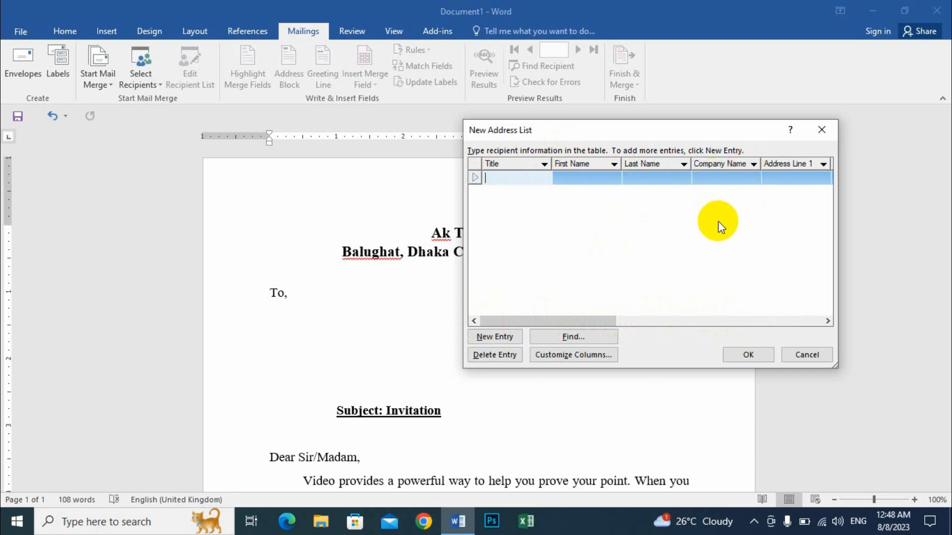
left_click_drag(569, 323, 503, 318)
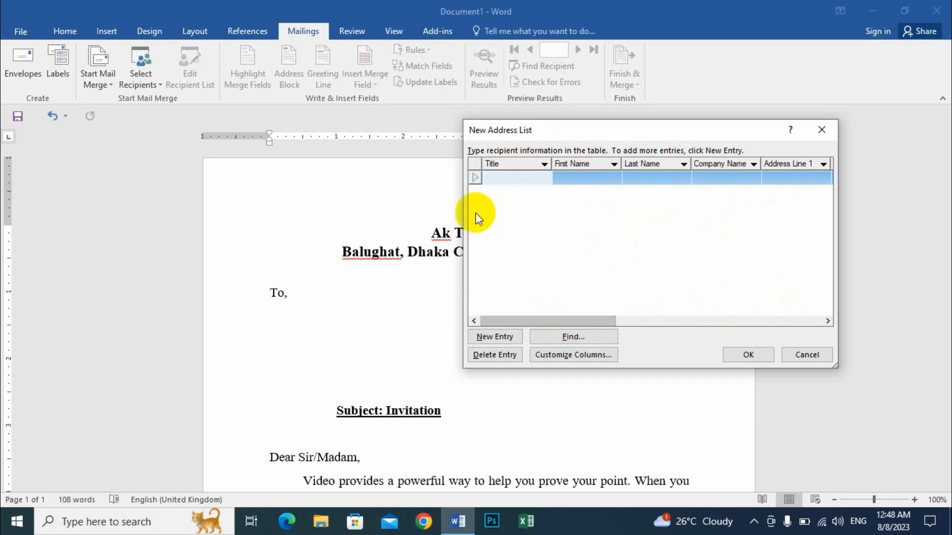
- Customize the address list columns by deleting every default field, from Title through E-mail Address
left_click(584, 355)
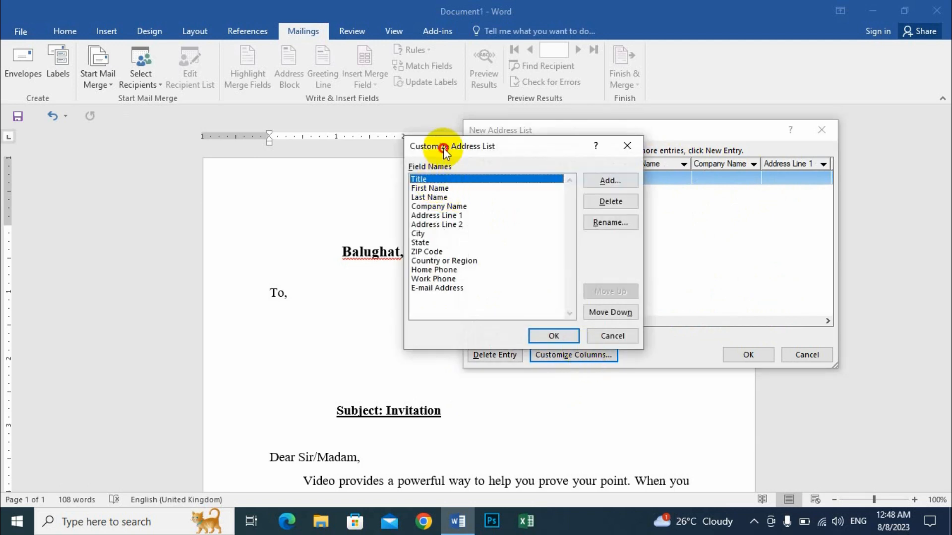
left_click_drag(443, 146, 459, 105)
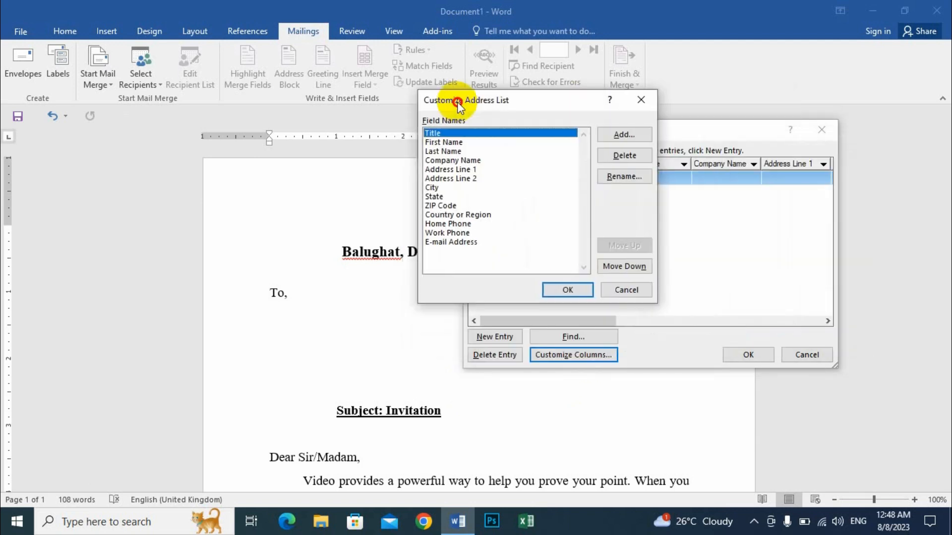
left_click(624, 155)
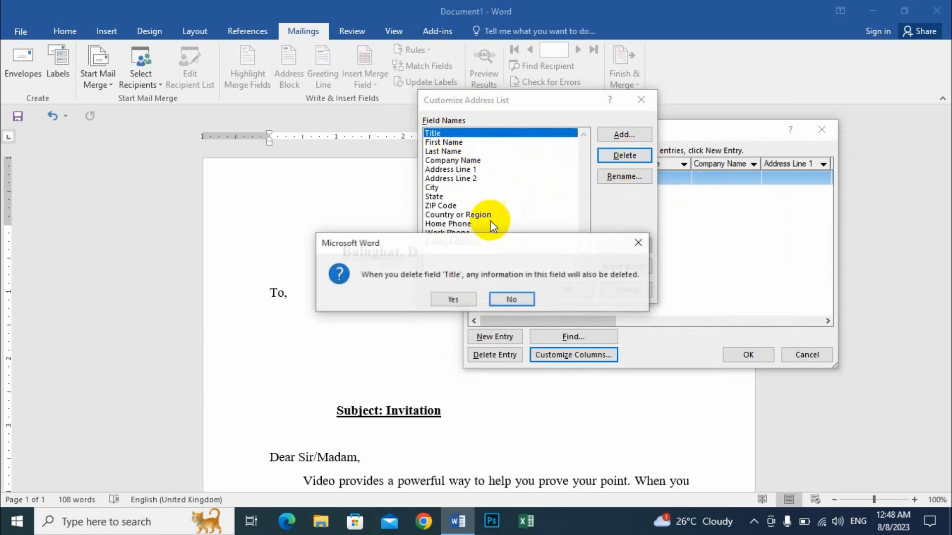
left_click(451, 298)
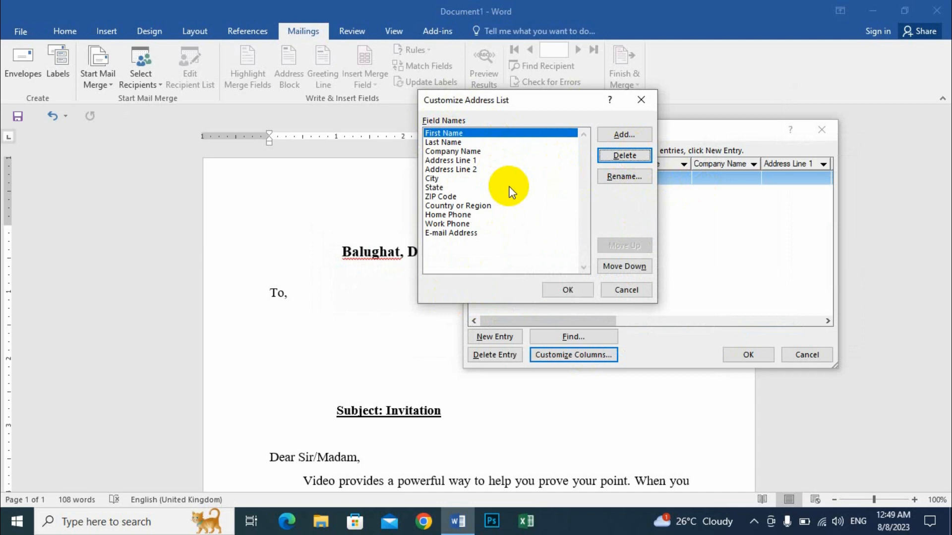
key("d")
key("y")
key("d")
key("y")
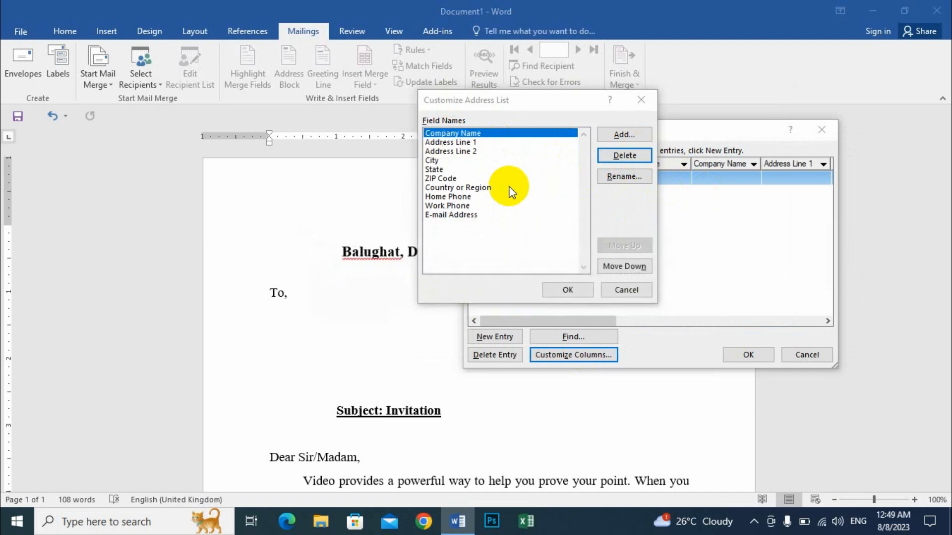
key("d")
key("y")
key("d")
key("y")
key("d")
key("y")
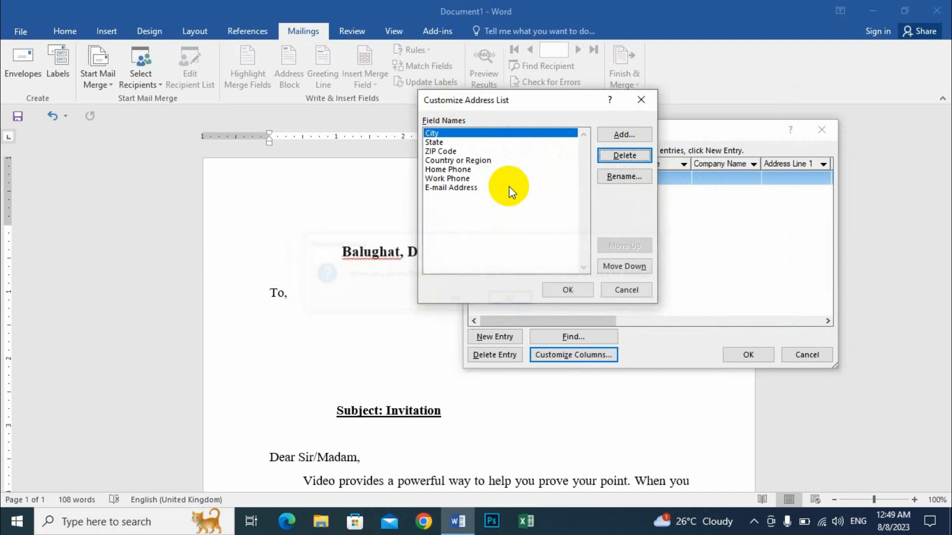
key("d")
key("y")
key("d")
key("y")
key("d")
key("y")
key("d")
key("y")
key("y")
key("d")
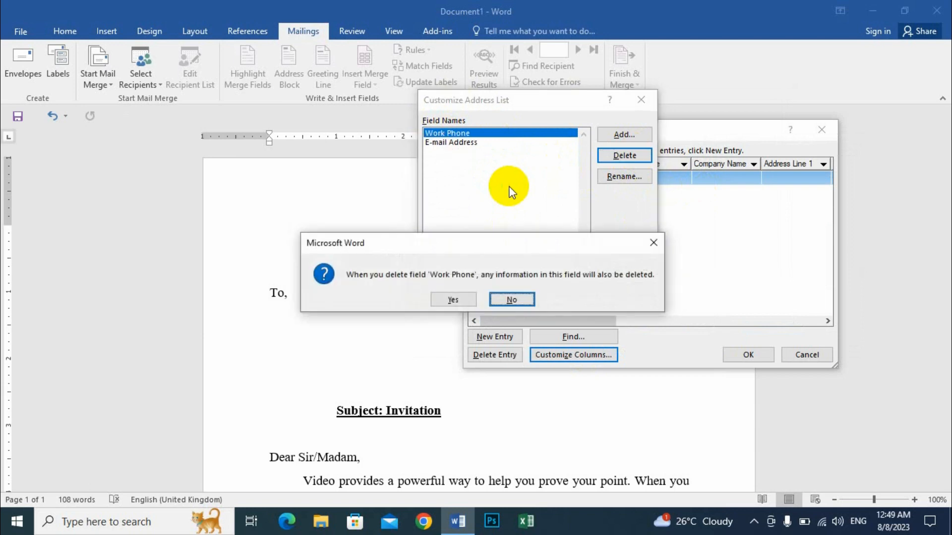
key("y")
key("d")
key("y")
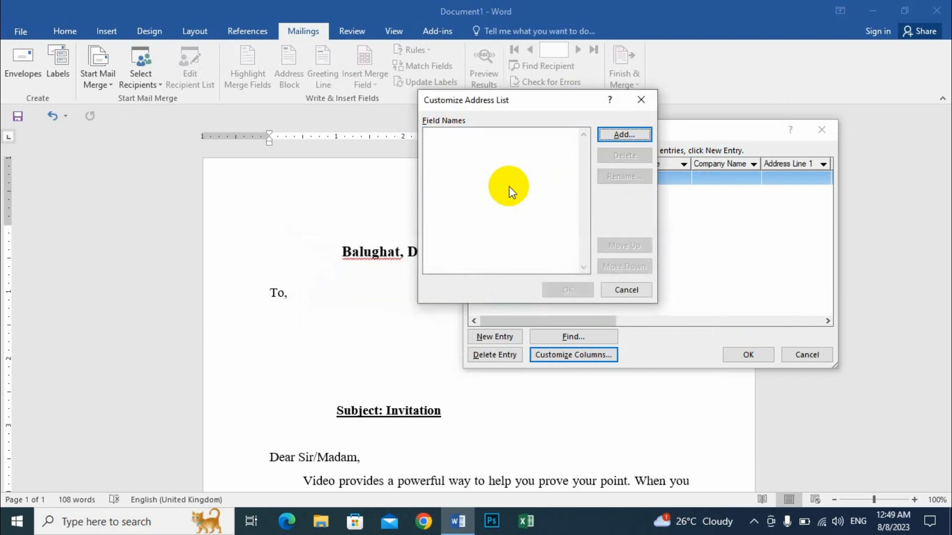
- Add the custom fields "Full Name" and "Address" to the emptied address list
left_click(627, 134)
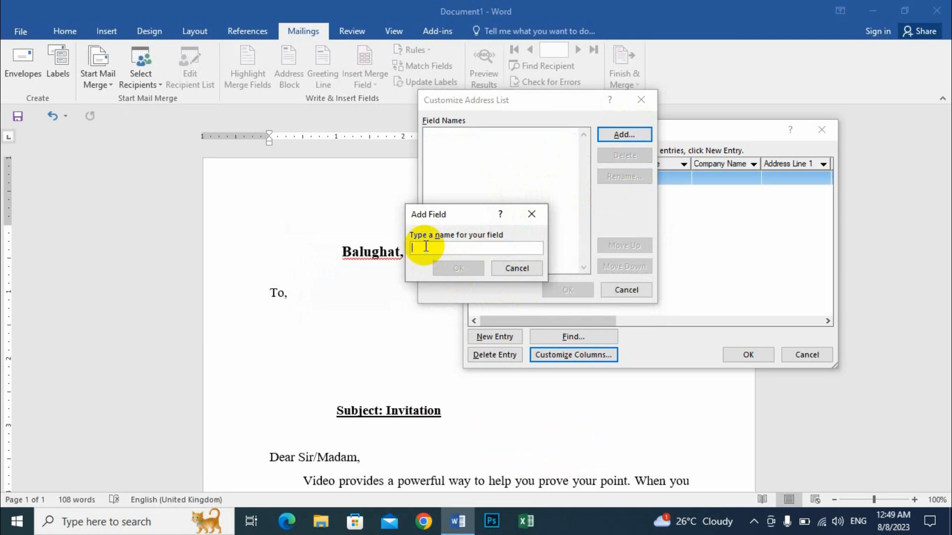
type("F")
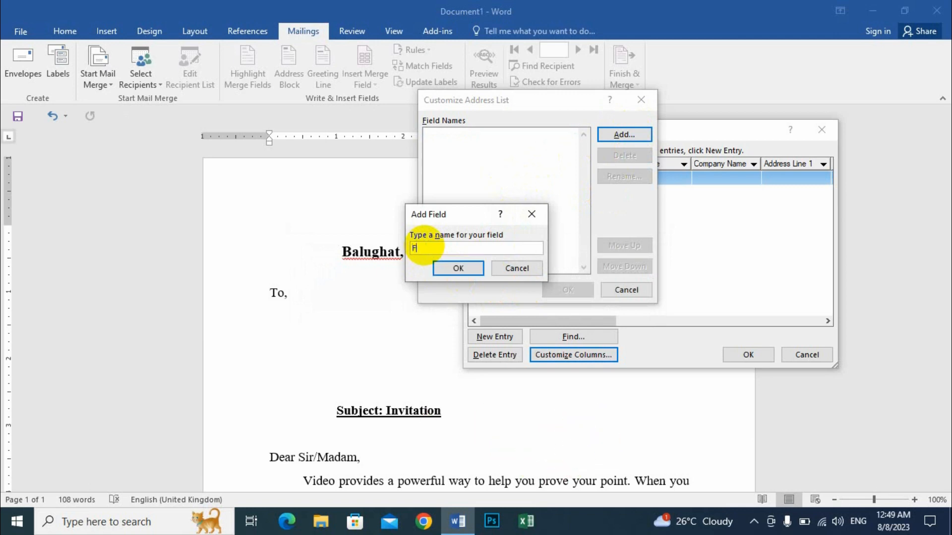
type("ull Name")
left_click(447, 267)
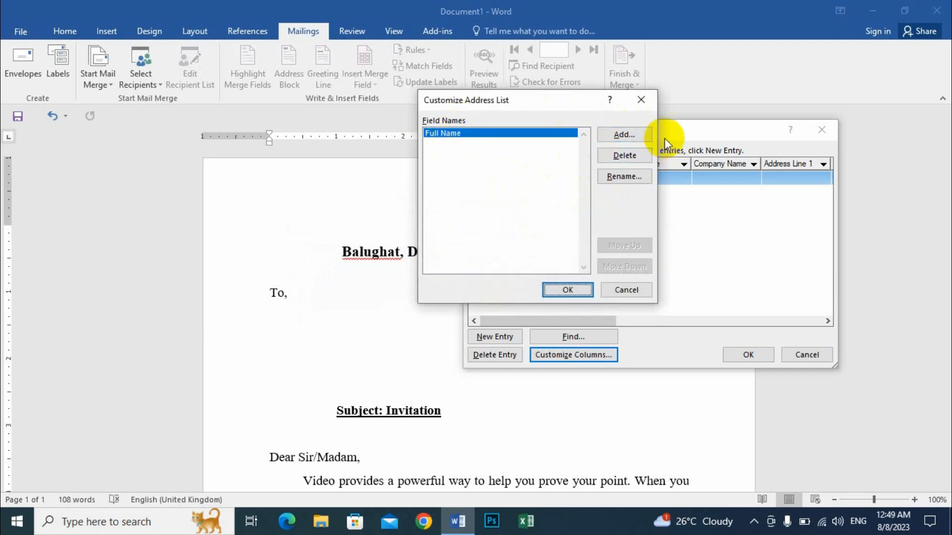
left_click(631, 134)
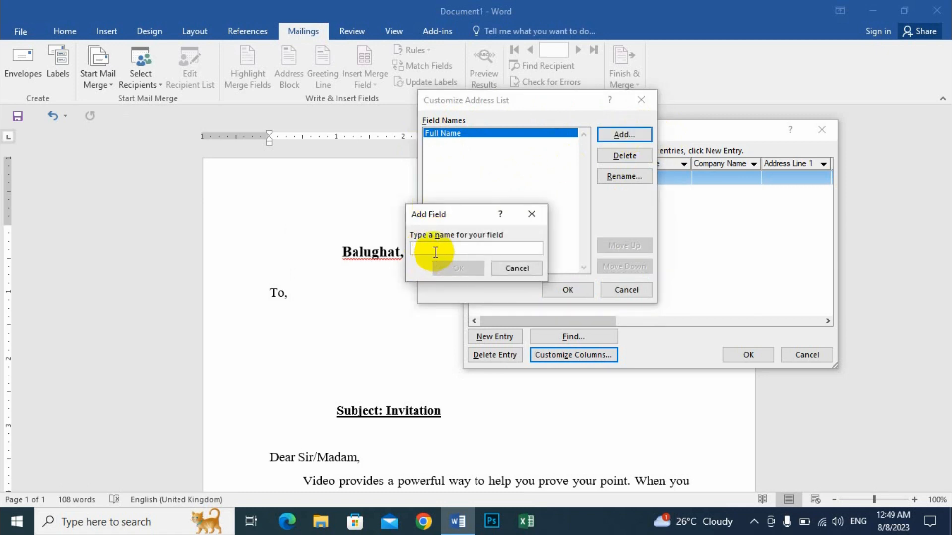
type("A")
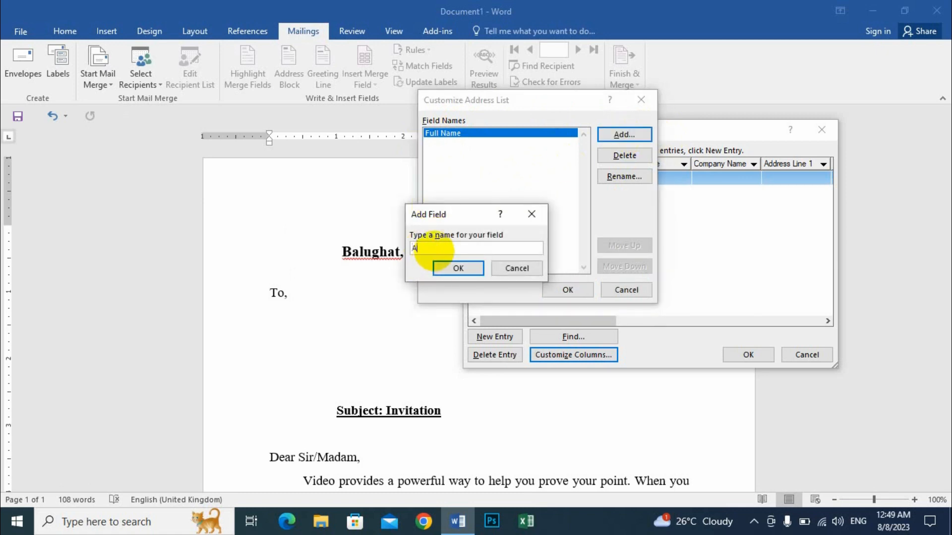
type("ddress")
left_click(461, 270)
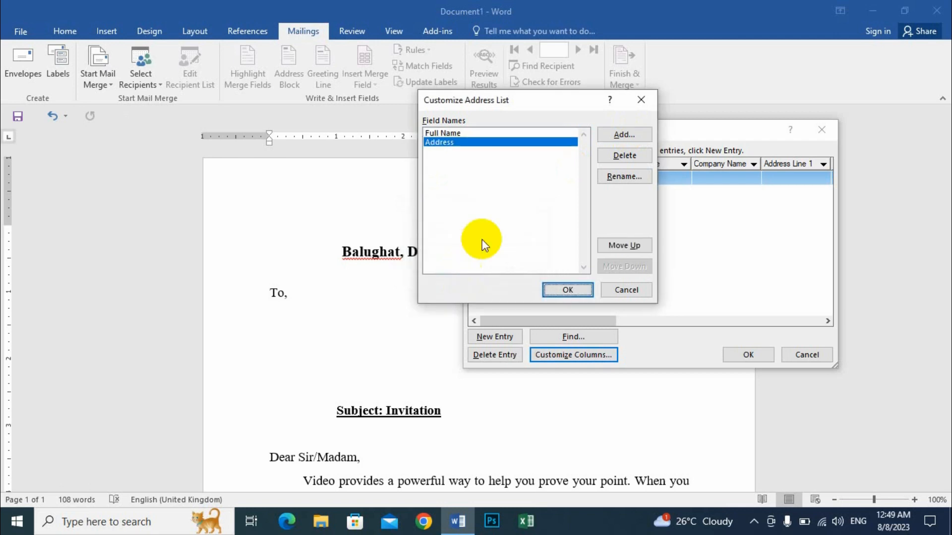
- Add the custom fields "Dist" and "Post Code" after the Address field
left_click(623, 135)
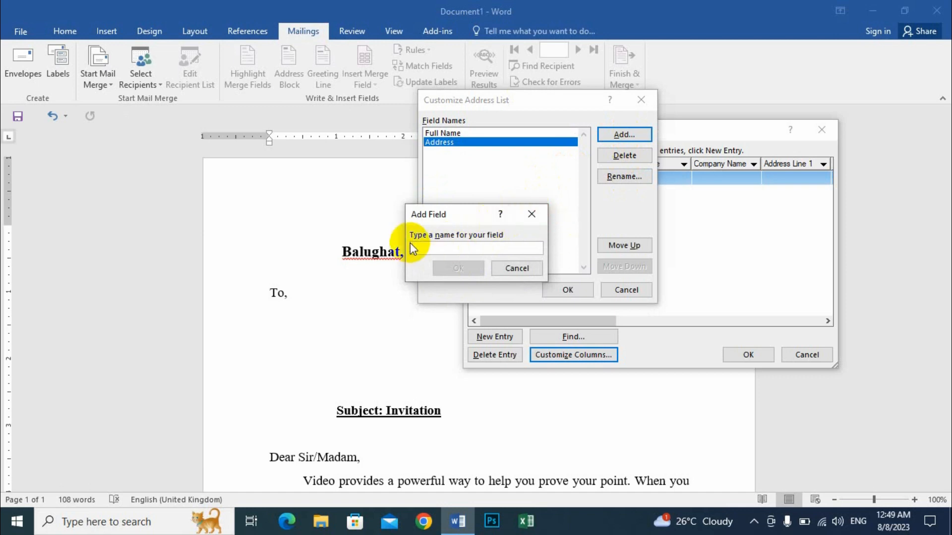
type("Dist")
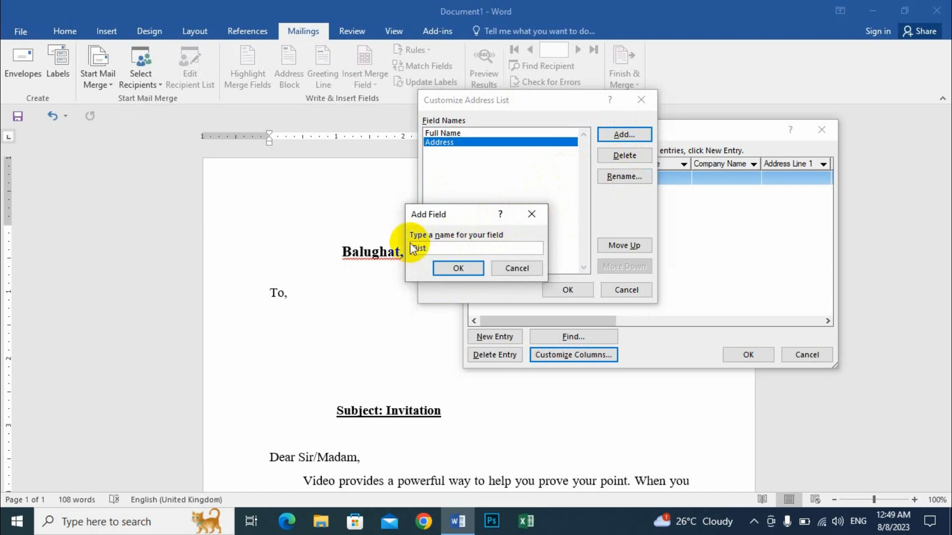
left_click(459, 268)
left_click(620, 134)
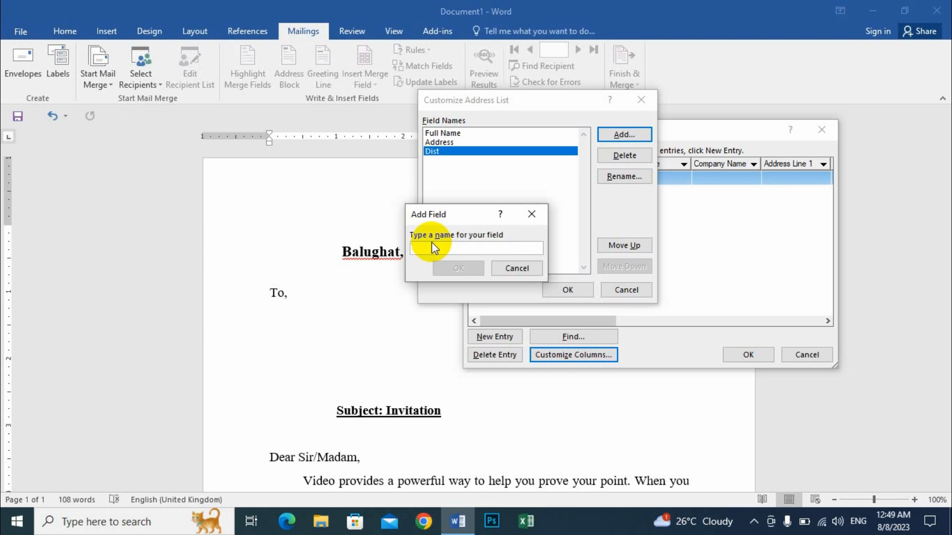
type("Post Cod")
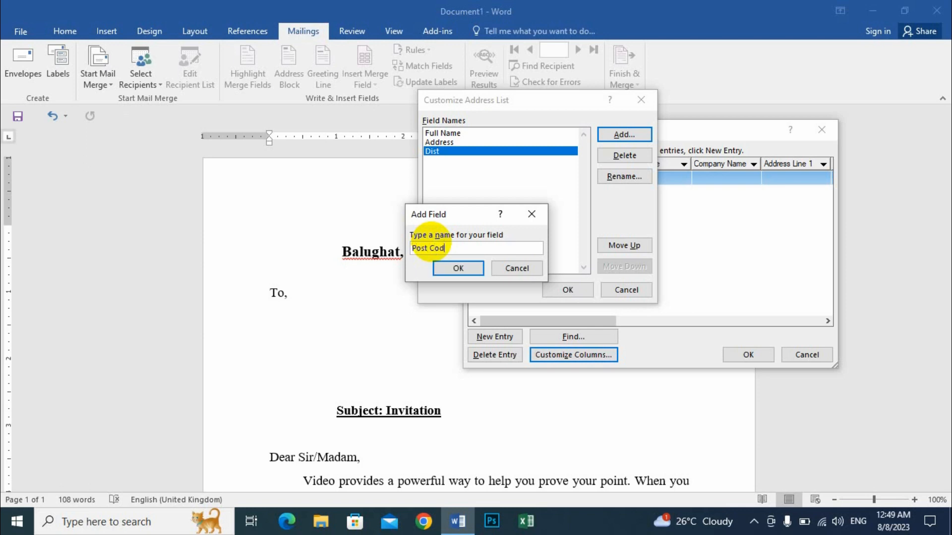
type("e")
left_click(458, 268)
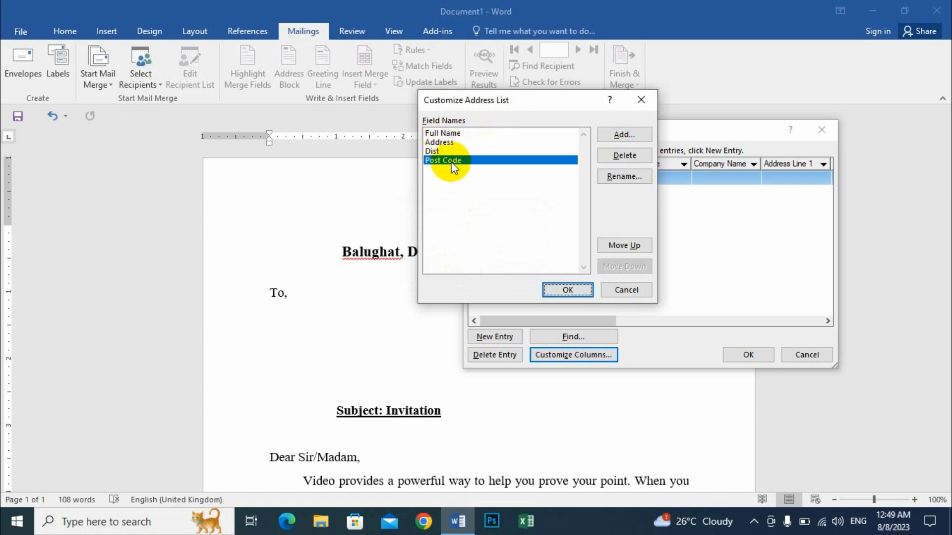
- Apply the custom columns and fill in the first recipient's full name, address, district and post code
left_click(566, 289)
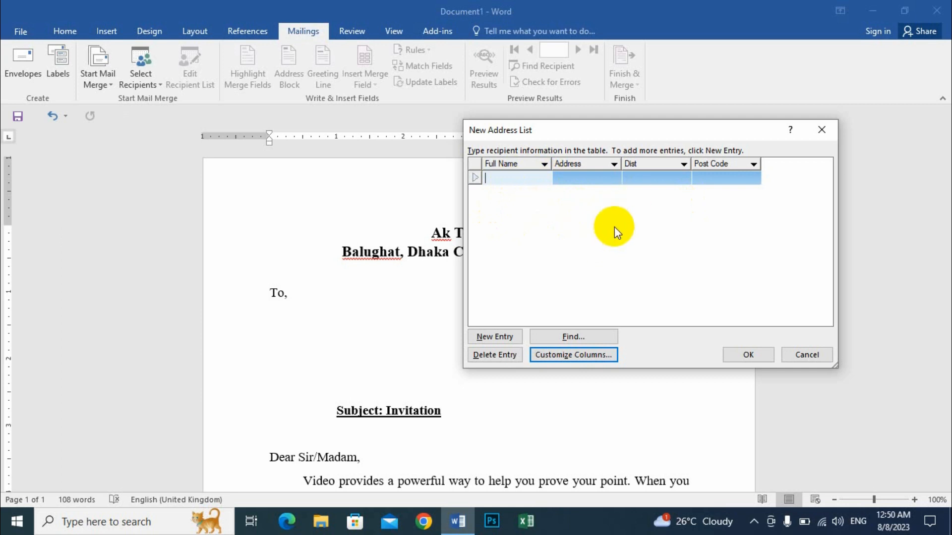
left_click(524, 175)
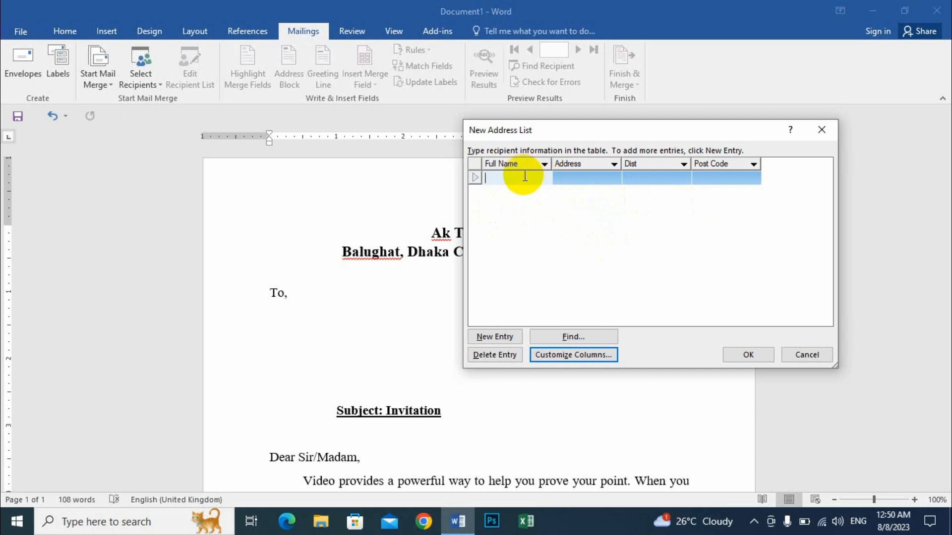
type("Md. Asad Khan")
left_click(570, 177)
type("Rowmari")
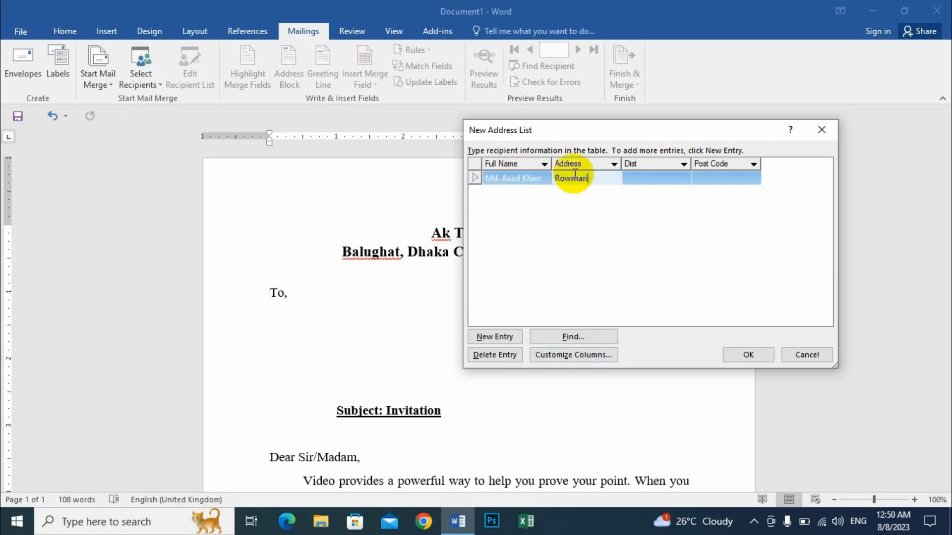
left_click(654, 177)
type("Kurigram")
left_click(716, 177)
type("5640")
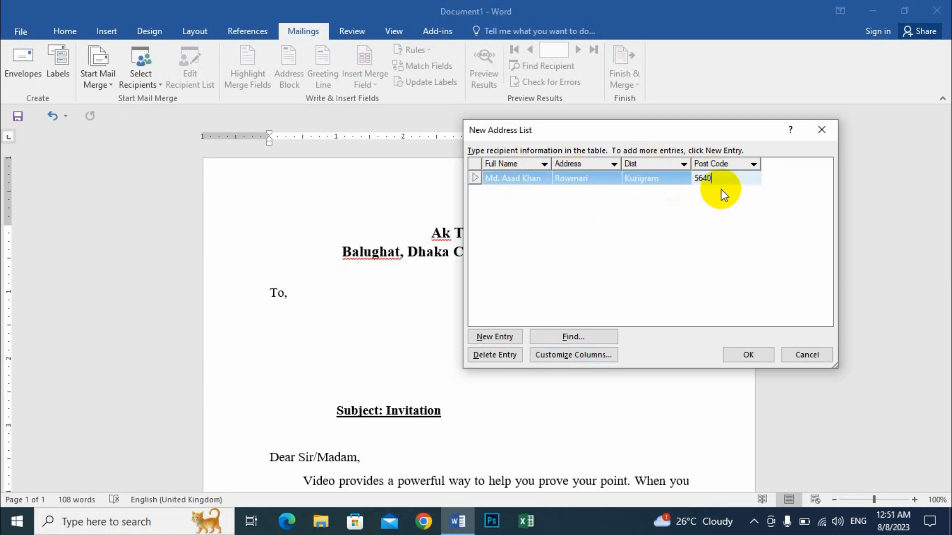
- Add a second recipient entry with the full name, address, district and post code
key("Tab")
type("Abdur Rouf")
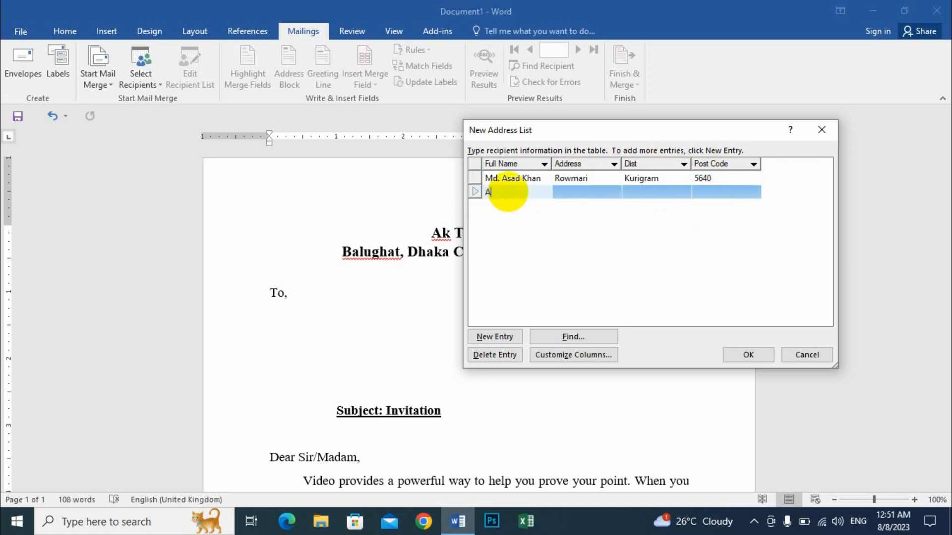
key("Tab")
type("Krishnapur")
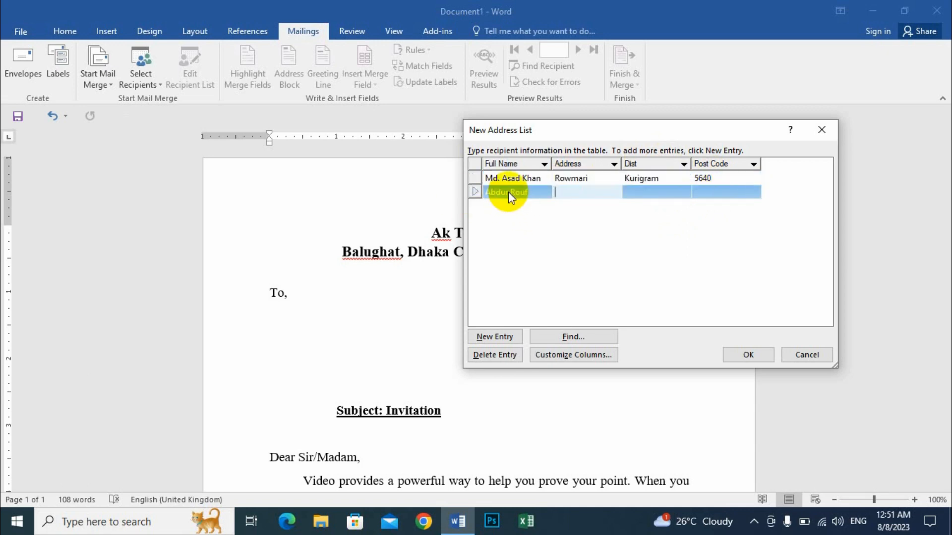
key("Tab")
type("Tangail")
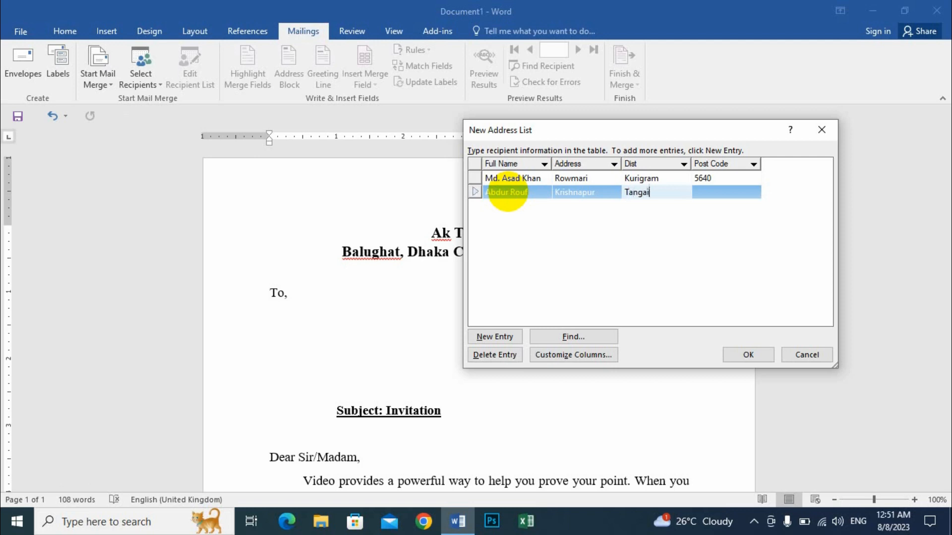
key("Tab")
type("1997")
- Add a third recipient entry, filling in the full name, address, district and post code
key("Tab")
type("M")
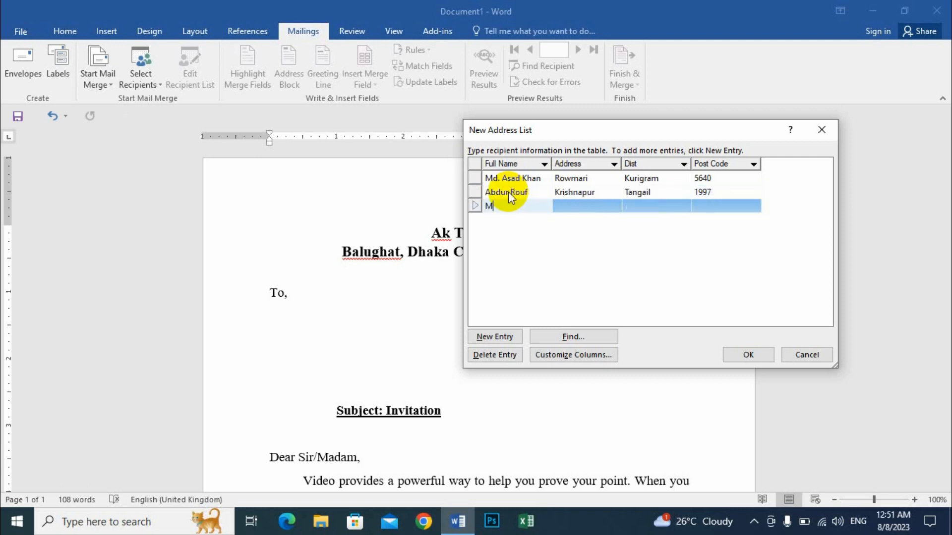
type("ehedi")
key("Tab")
type("Rajapur")
key("Tab")
type("B")
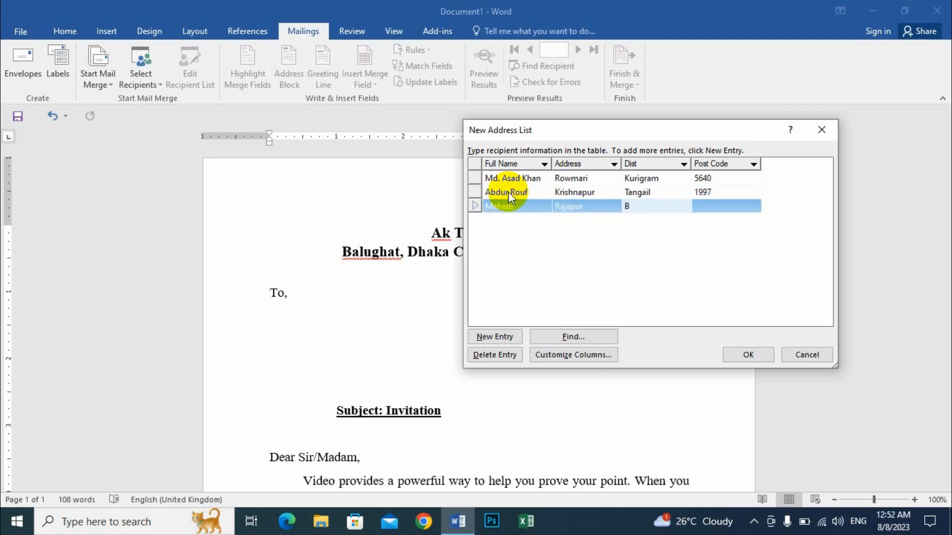
type("hola Sadar")
key("Tab")
type("8300")
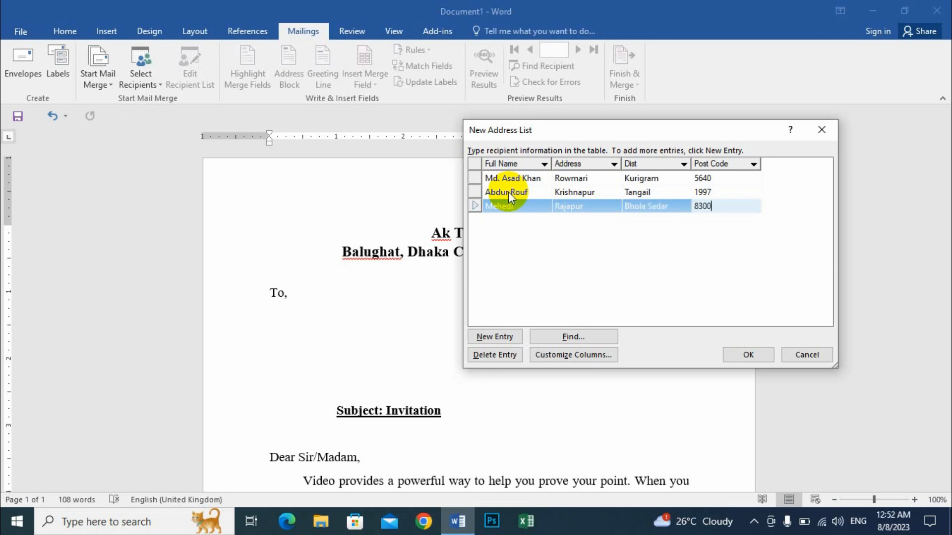
- Add a fourth recipient entry and complete its full name, address, district and post code
key("Tab")
type("Rupali Rupa")
left_click(575, 219)
type("Nak")
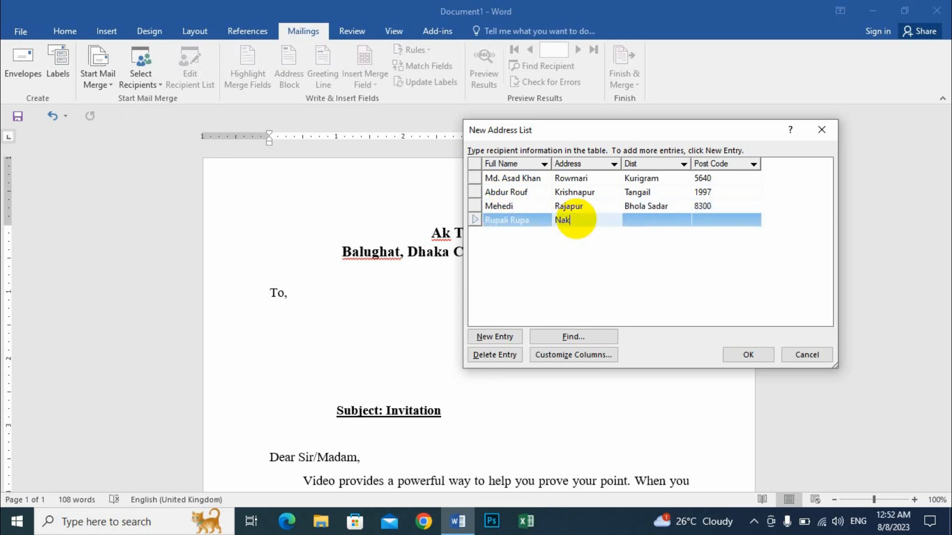
type("al")
key("Tab")
type("Sherpur")
key("Tab")
type("2100")
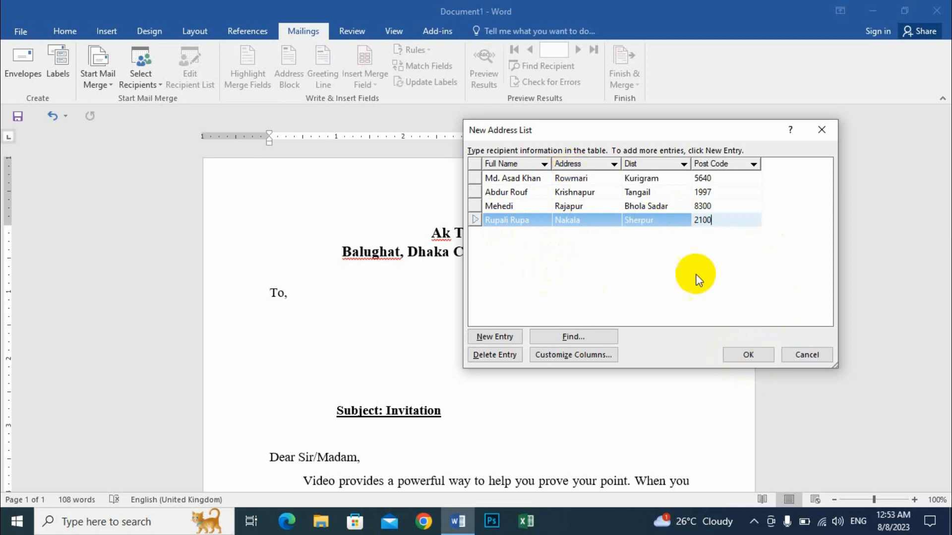
- Finish the recipient list and save it on the Desktop as "List 2"
left_click(750, 354)
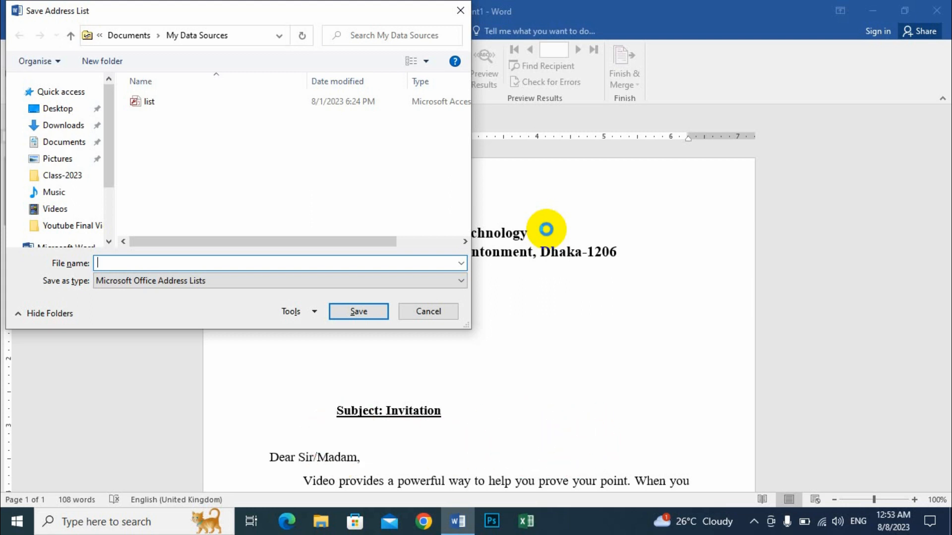
left_click(54, 108)
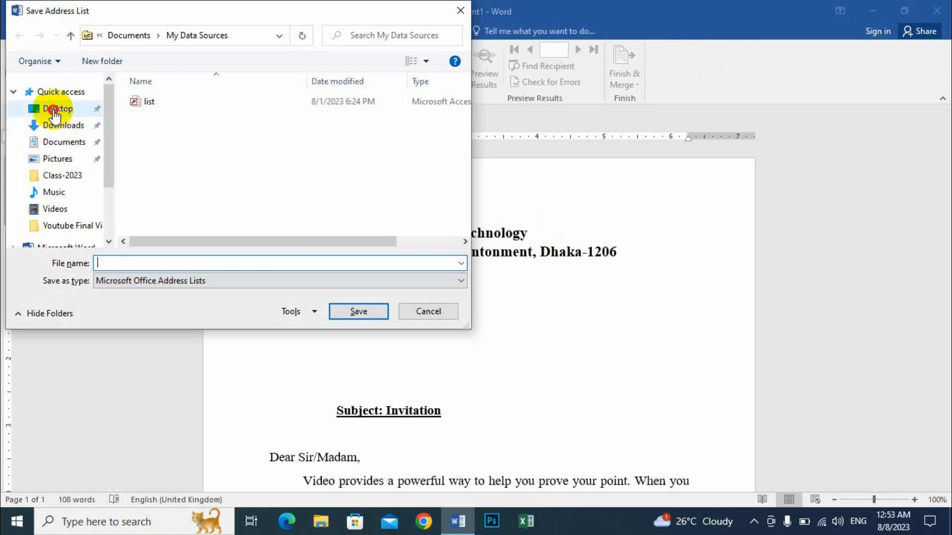
left_click(103, 262)
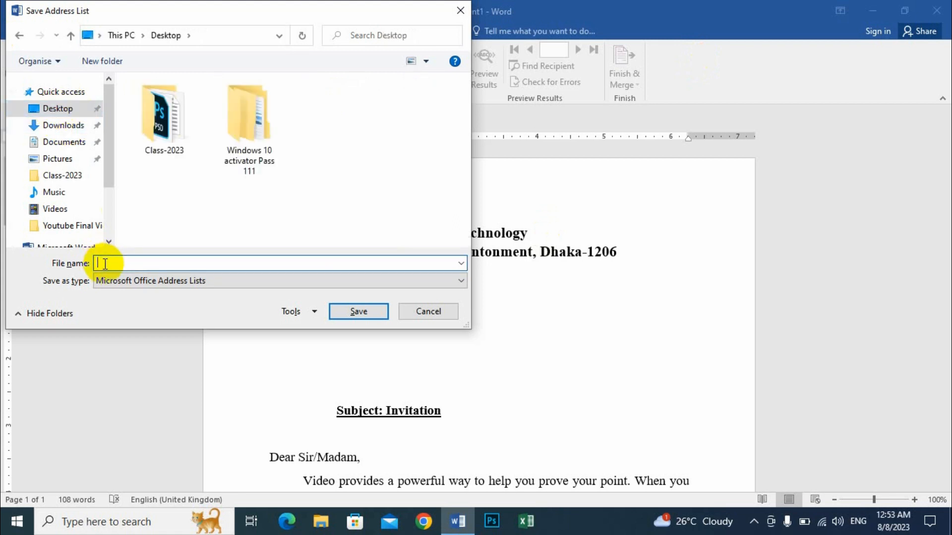
type("List 2")
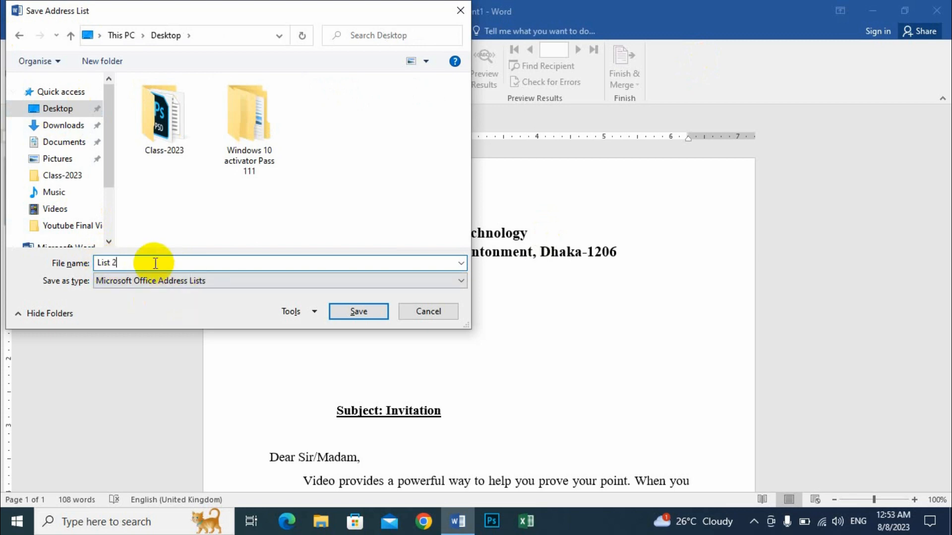
left_click(357, 311)
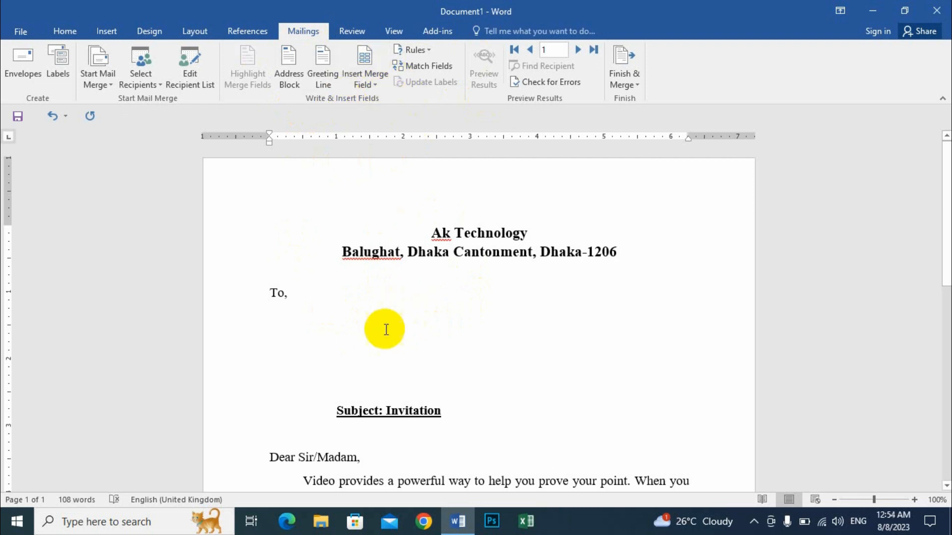
- Insert the Full_Name merge field on a new line below "To," and turn on the merge results preview
left_click(288, 295)
key("Return")
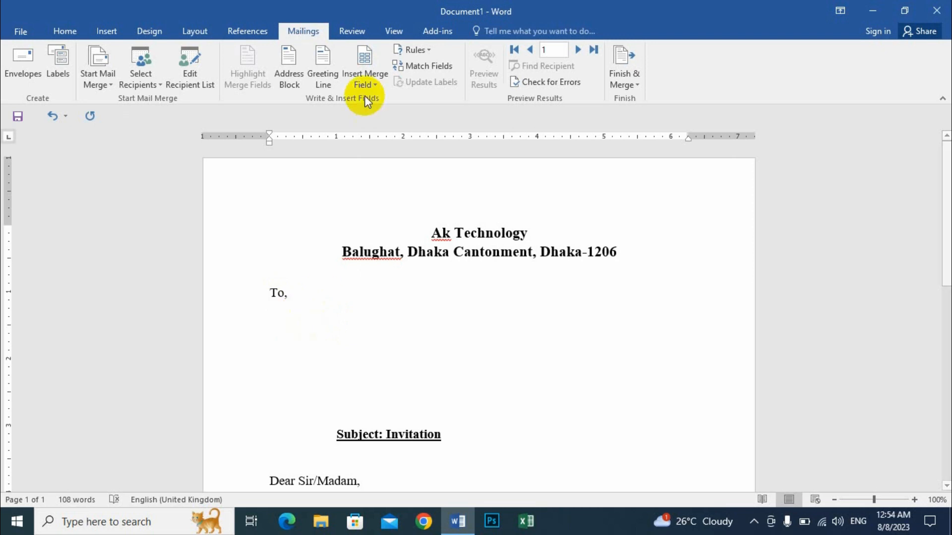
left_click(373, 83)
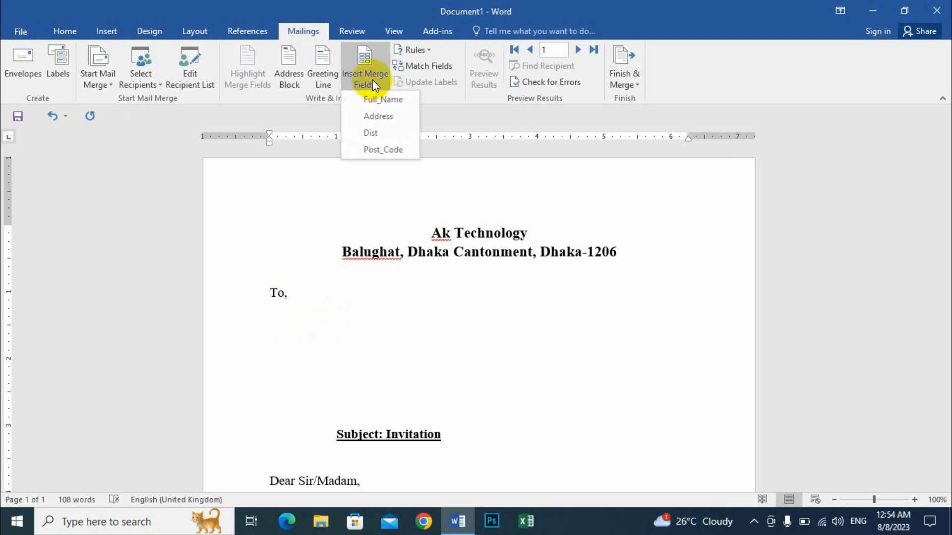
left_click(373, 101)
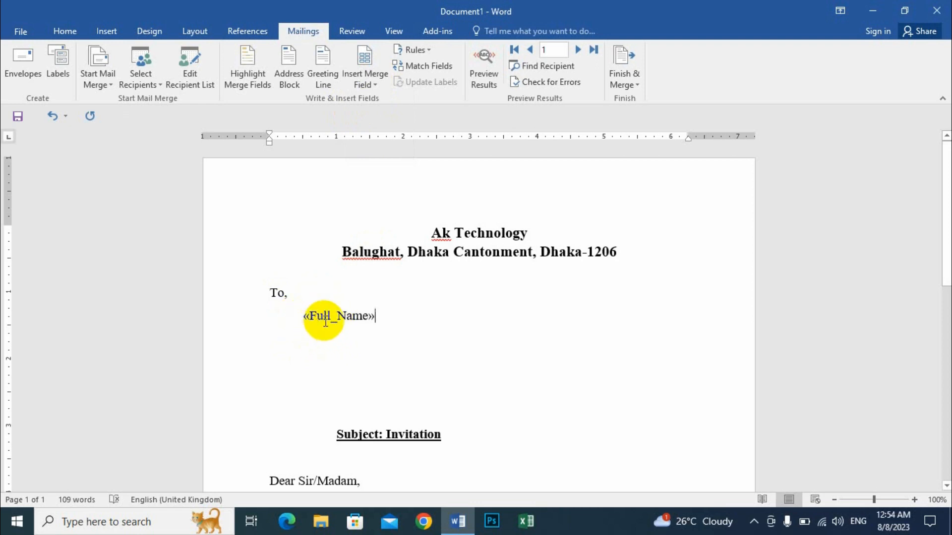
left_click(492, 52)
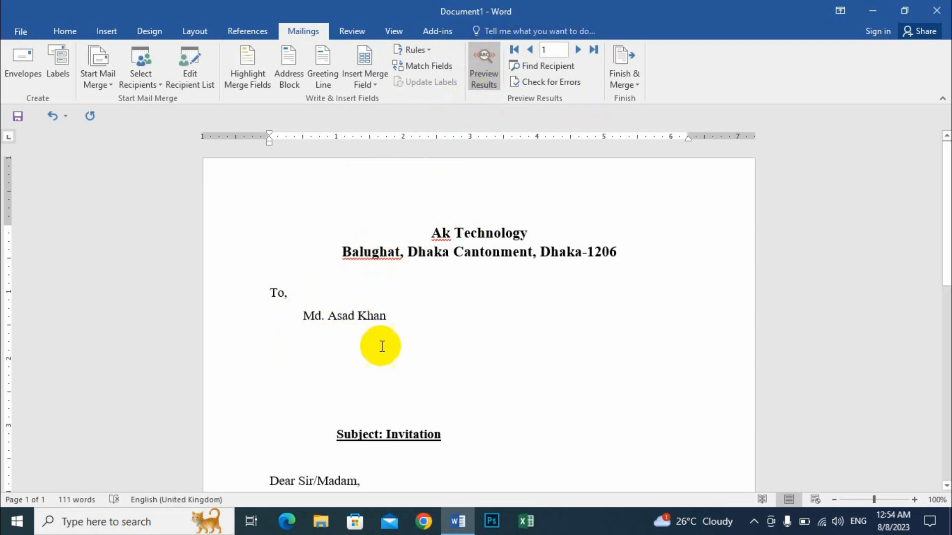
- Add a comma after the name and insert the Address merge field, also followed by a comma, on an indented line below
type(",")
key("Return")
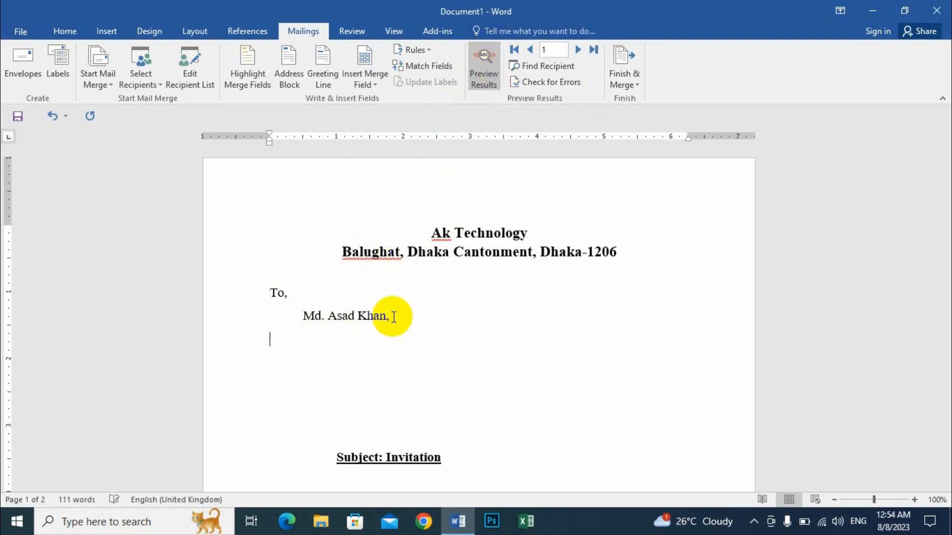
key("Tab")
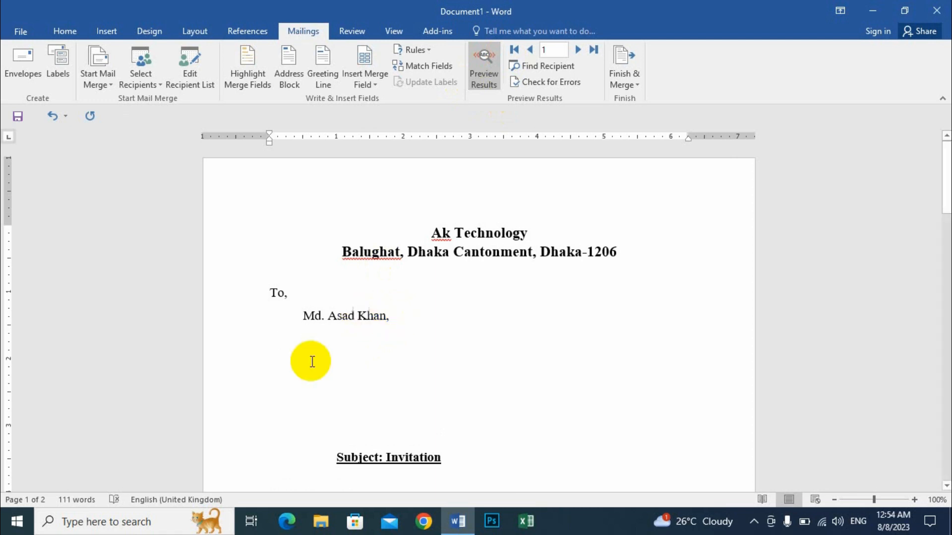
left_click(368, 83)
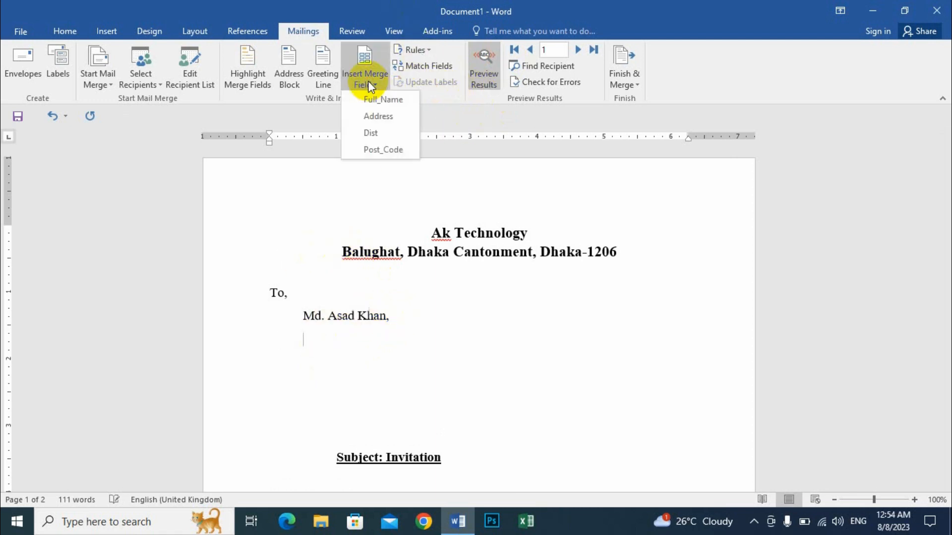
left_click(396, 117)
type("Rowmari")
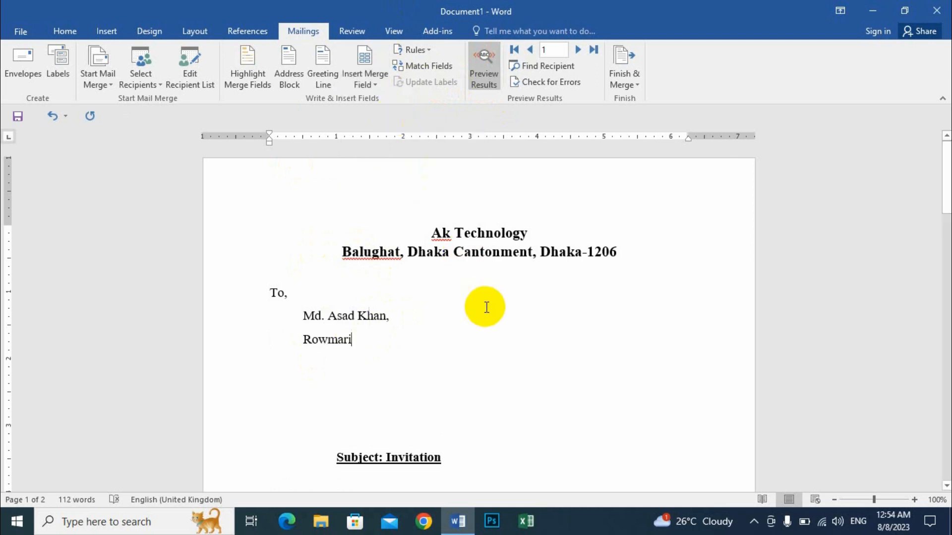
type(",")
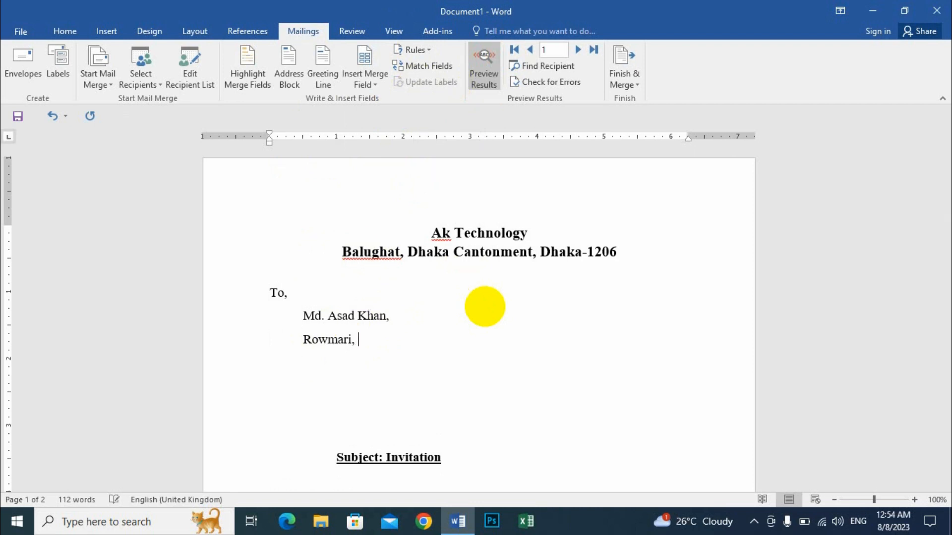
- Insert the Dist and Post_Code merge fields, joined by a hyphen, on a new line below the address
key("Return")
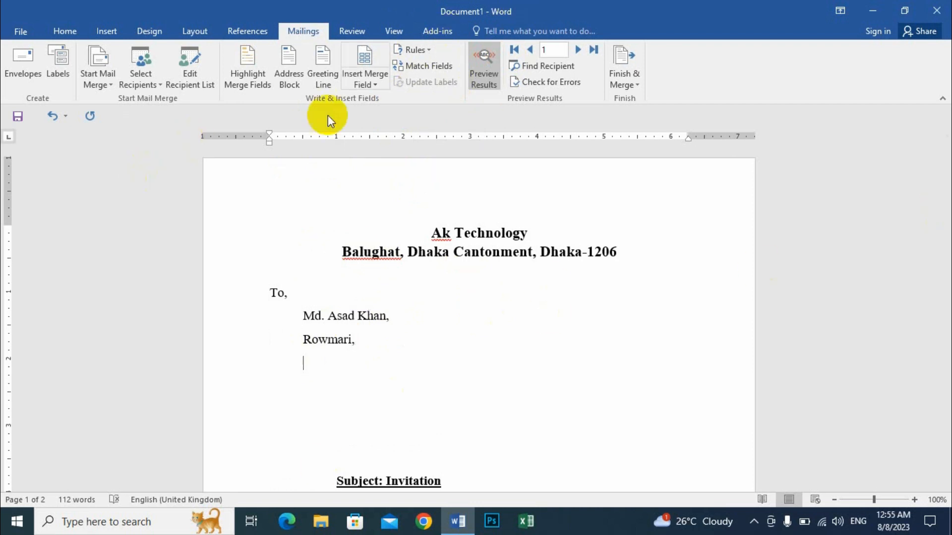
left_click(373, 79)
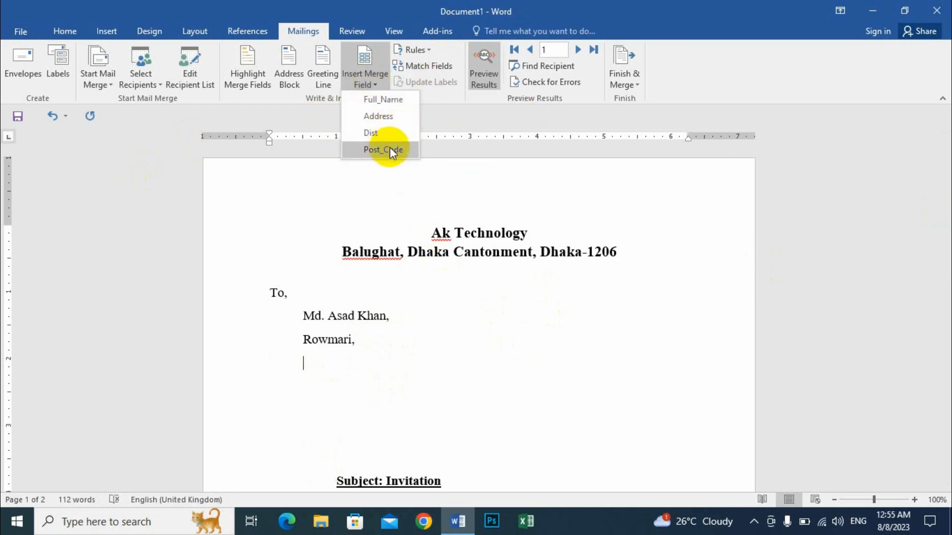
left_click(373, 132)
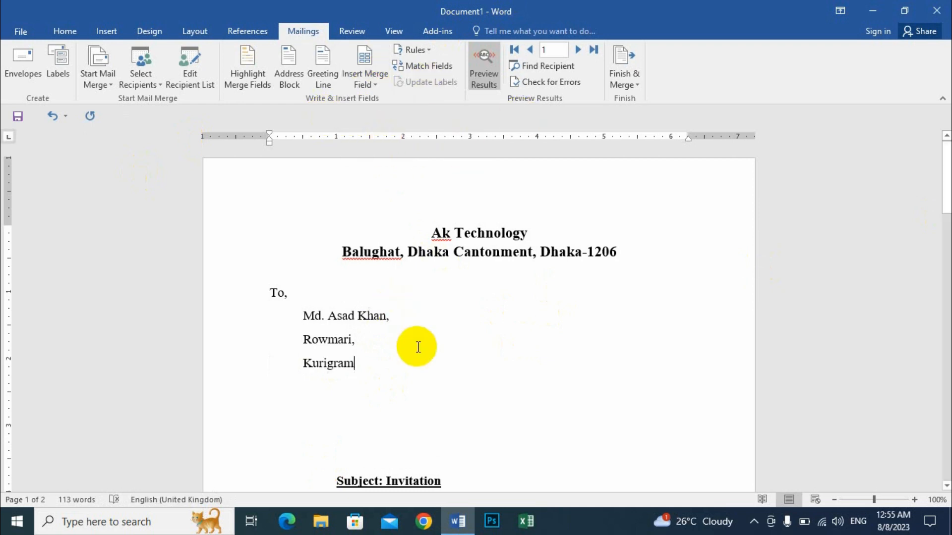
type("-")
left_click(368, 86)
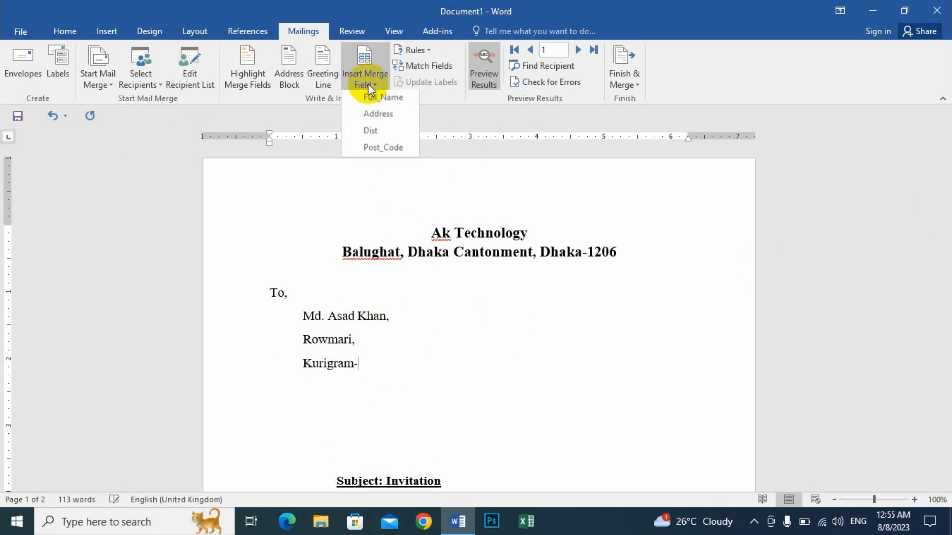
left_click(391, 149)
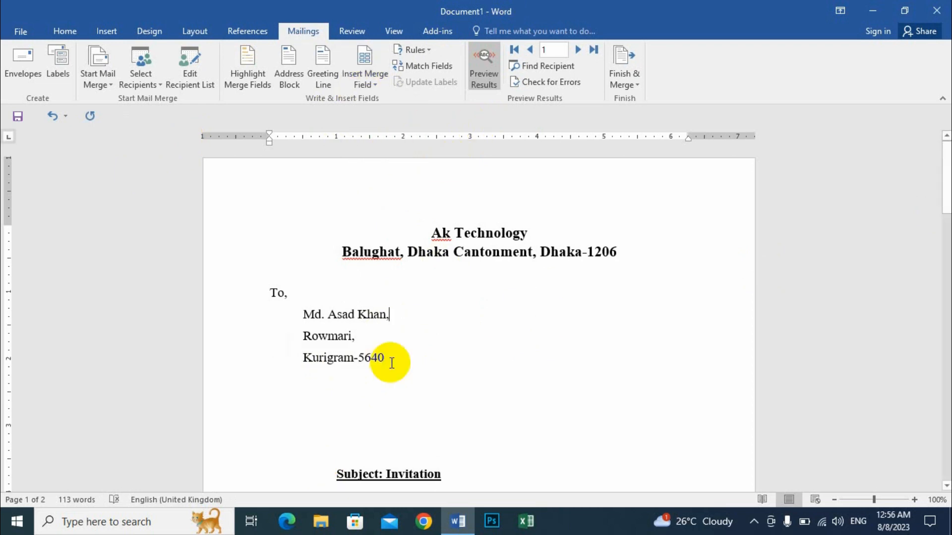
- Set the spacing after to 0 pt for the recipient block, from "To," through the district and post code line
left_click_drag(389, 361, 251, 289)
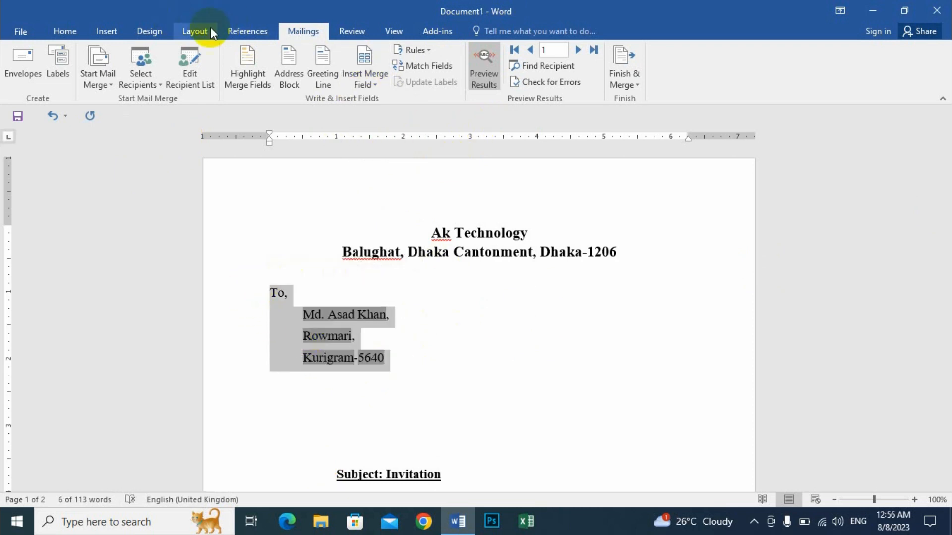
left_click(193, 31)
left_click(410, 87)
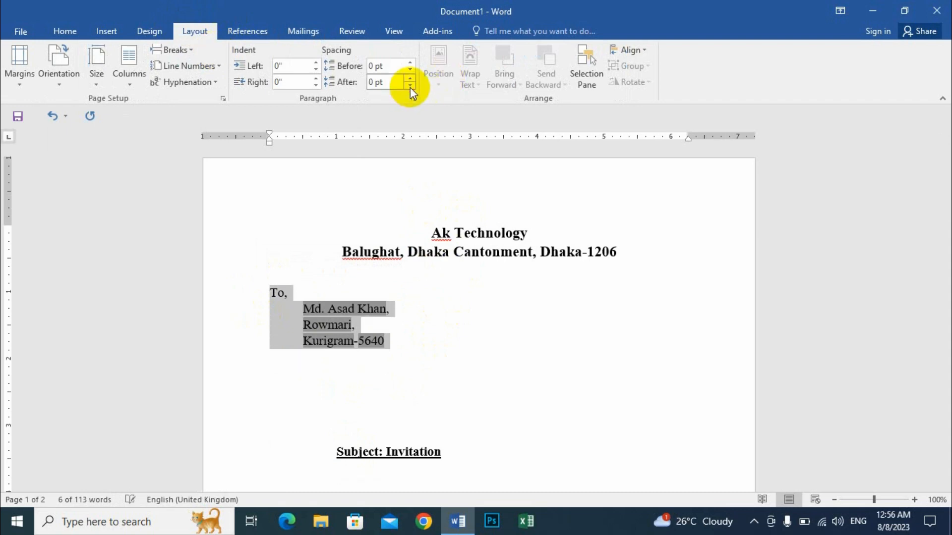
- Delete extra blank space between the recipient block and the "Subject: Invitation" line
left_click(343, 342)
scroll(344, 406, "down", 3)
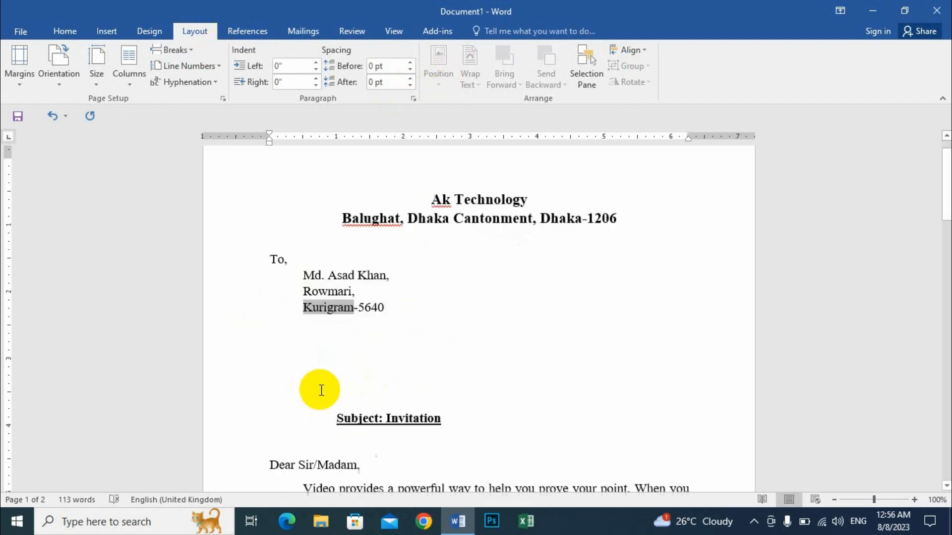
left_click(379, 305)
key("BackSpace")
key("BackSpace")
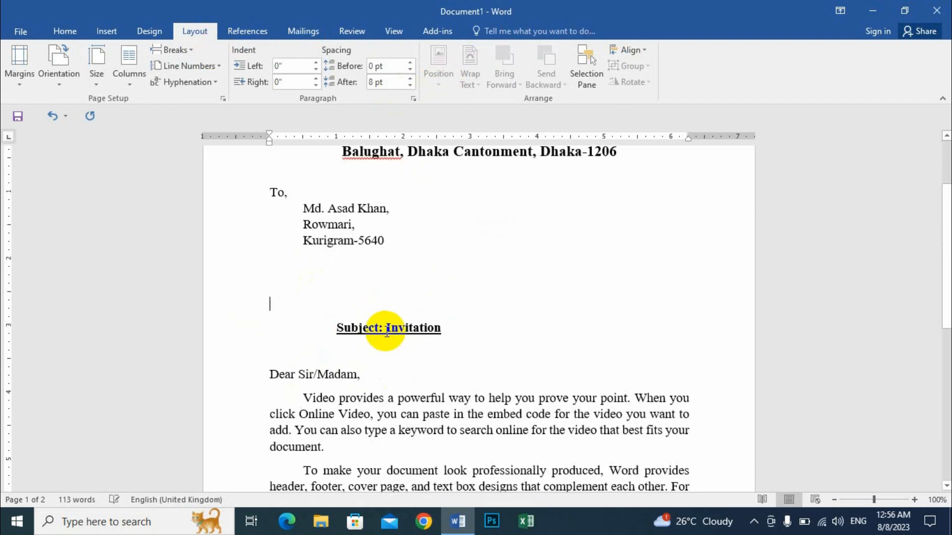
- Remove the remaining empty lines above the "Subject: Invitation" heading, leaving a single gap below the recipient block
key("BackSpace")
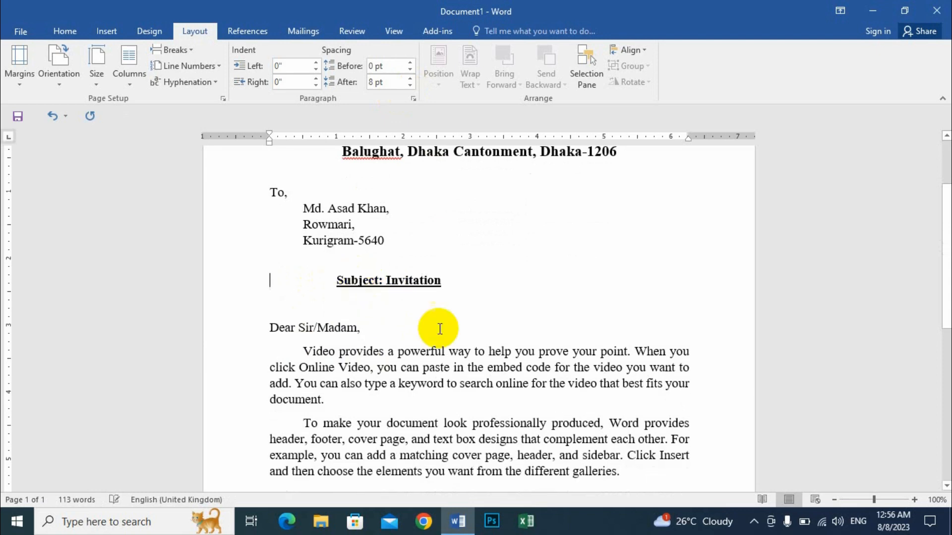
scroll(399, 314, "up", 3)
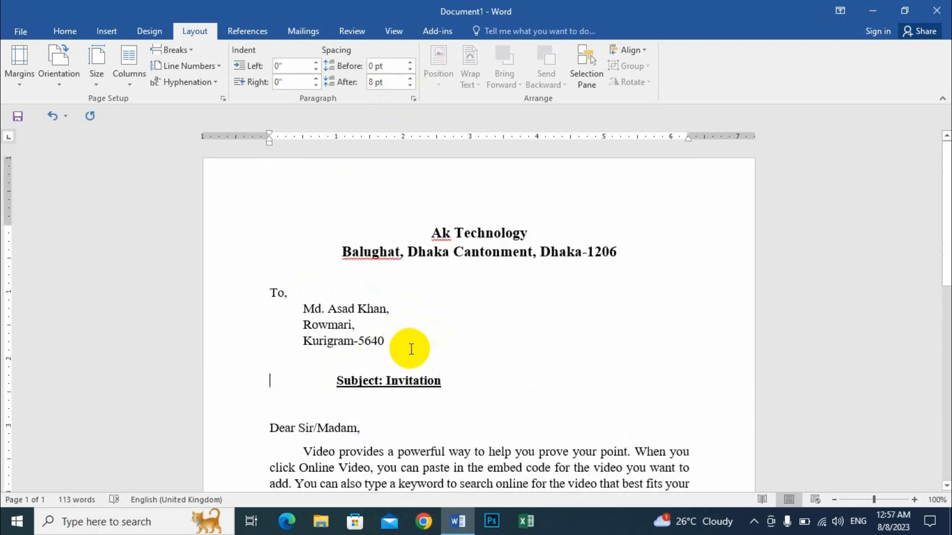
scroll(411, 350, "down", 10)
scroll(403, 355, "up", 10)
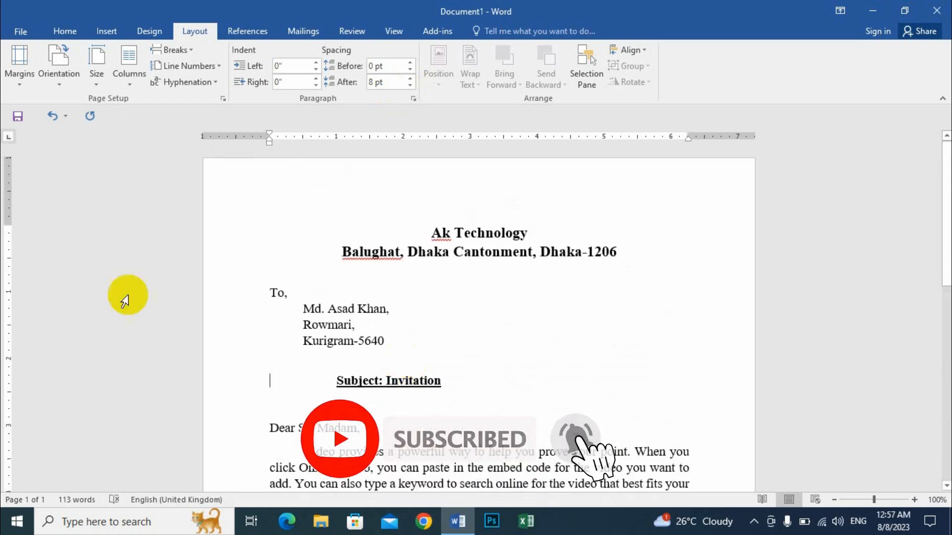
- Preview the merged letter for records 1 through 4, return to record 1 and look over its full page
left_click(303, 30)
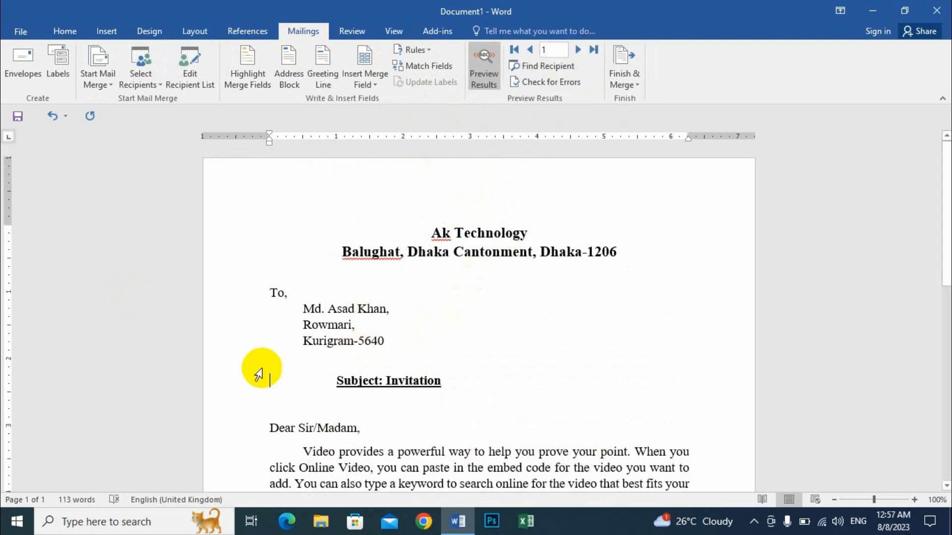
left_click(579, 50)
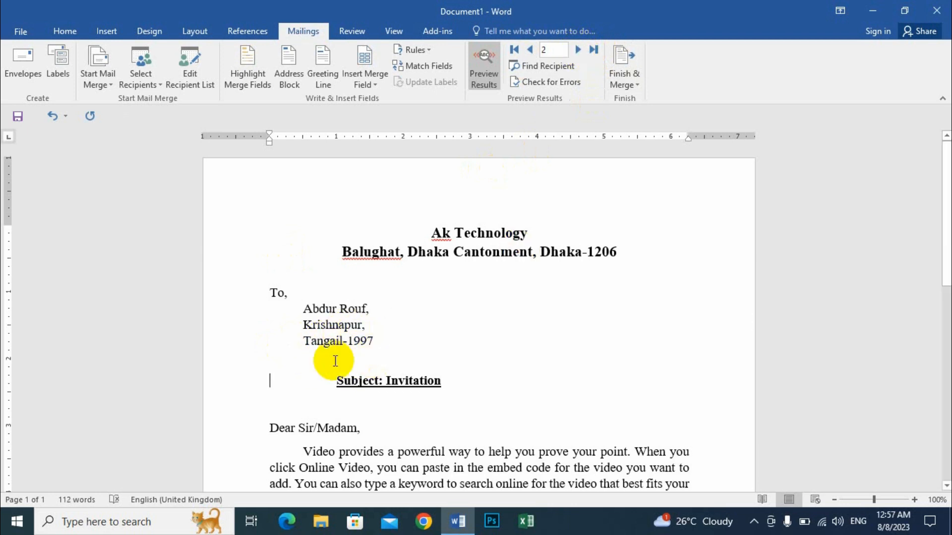
left_click(578, 50)
left_click(579, 50)
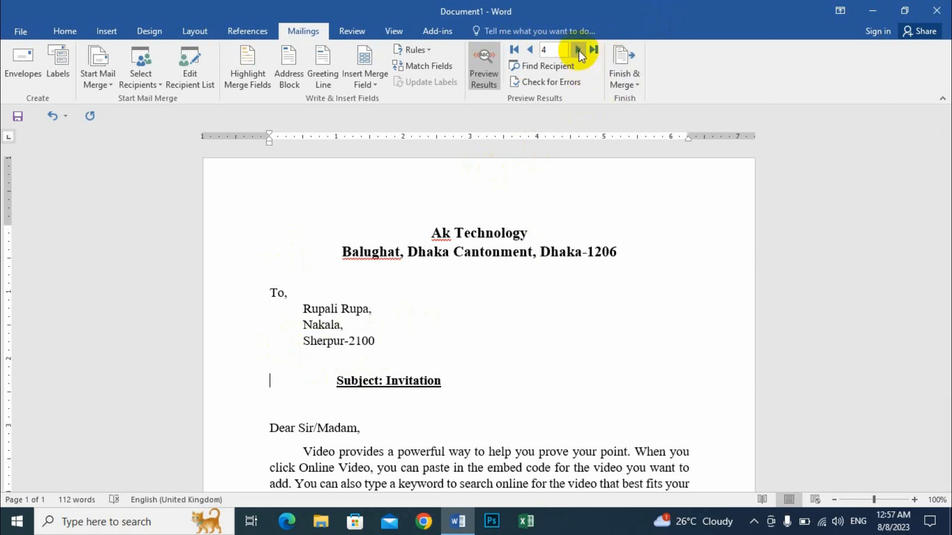
left_click(534, 50)
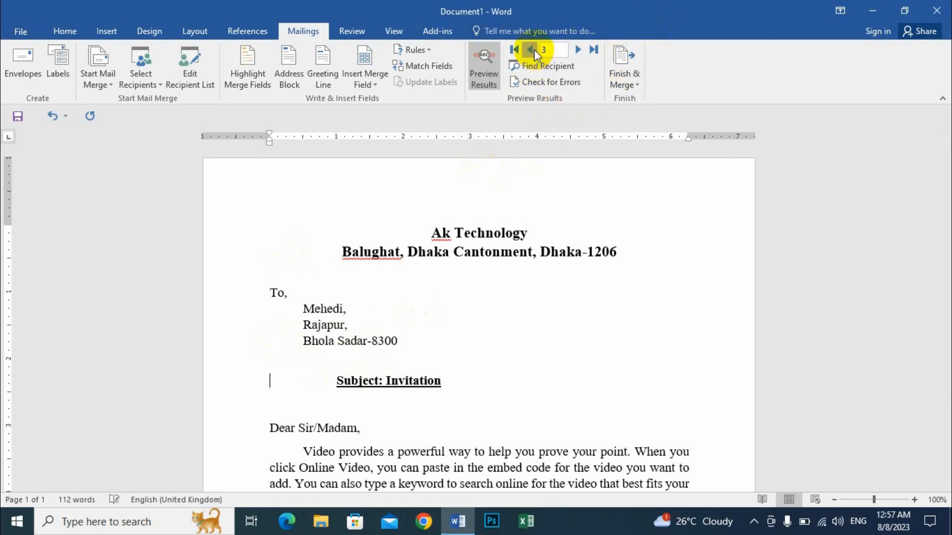
left_click(534, 50)
left_click(534, 49)
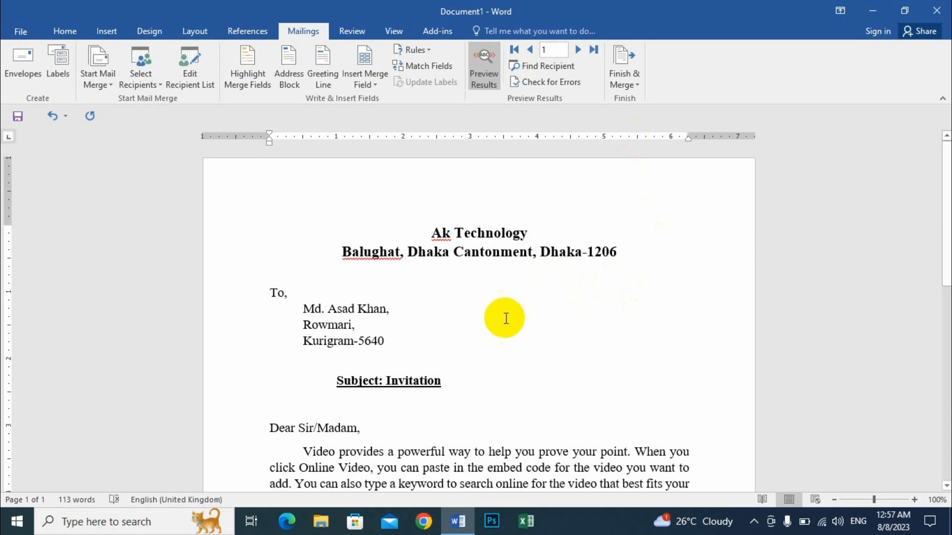
scroll(490, 318, "down", 6)
scroll(501, 328, "down", 3)
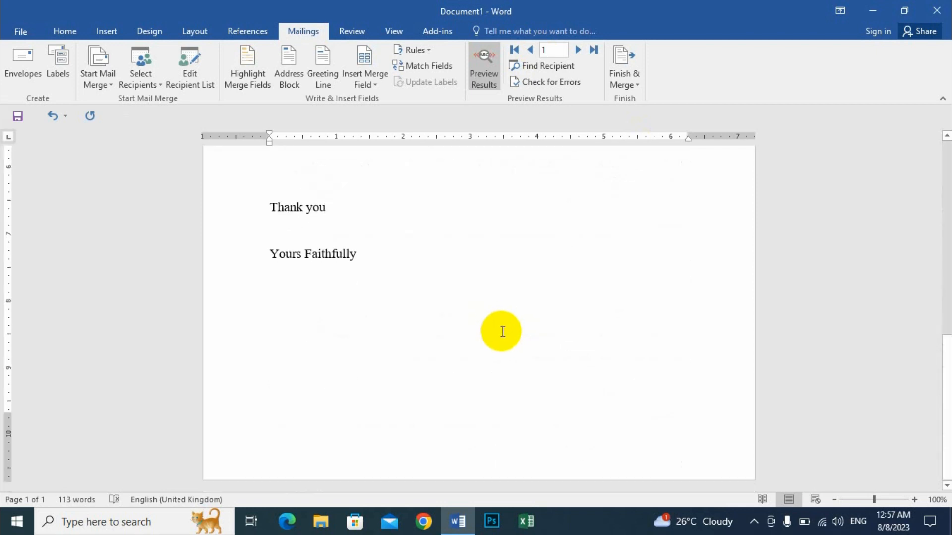
scroll(501, 325, "up", 6)
scroll(505, 318, "up", 3)
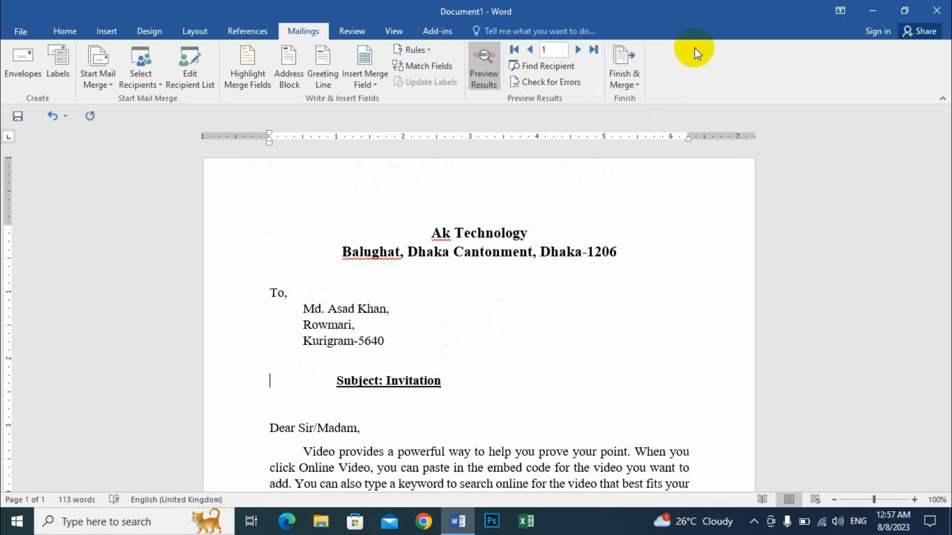
- Finish the mail merge by merging all records into a new document of individual letters
left_click(625, 79)
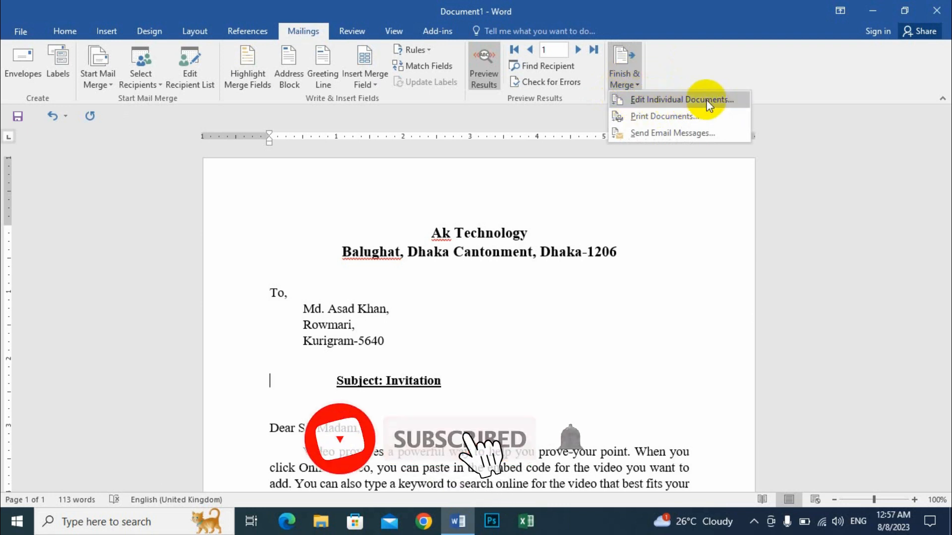
left_click(679, 99)
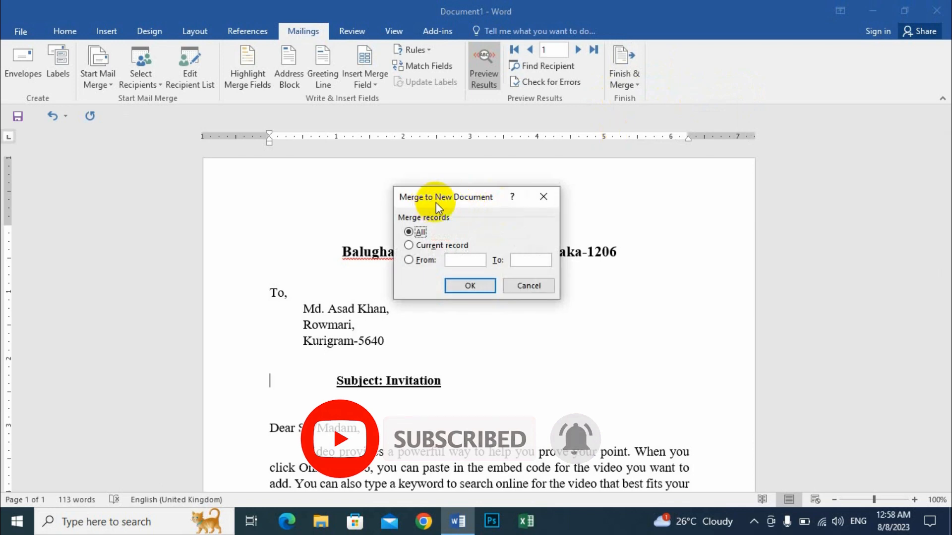
left_click_drag(478, 201, 485, 125)
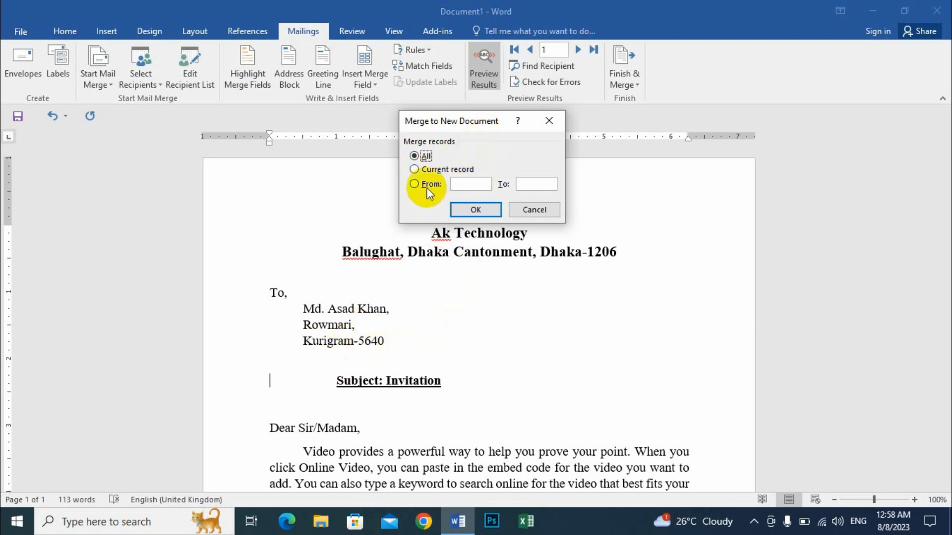
left_click(483, 184)
left_click(532, 183)
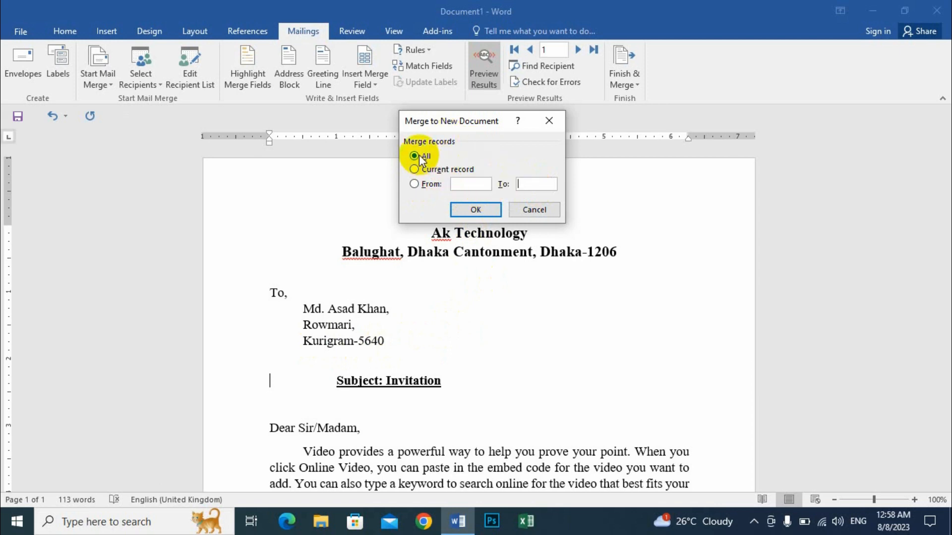
left_click(475, 209)
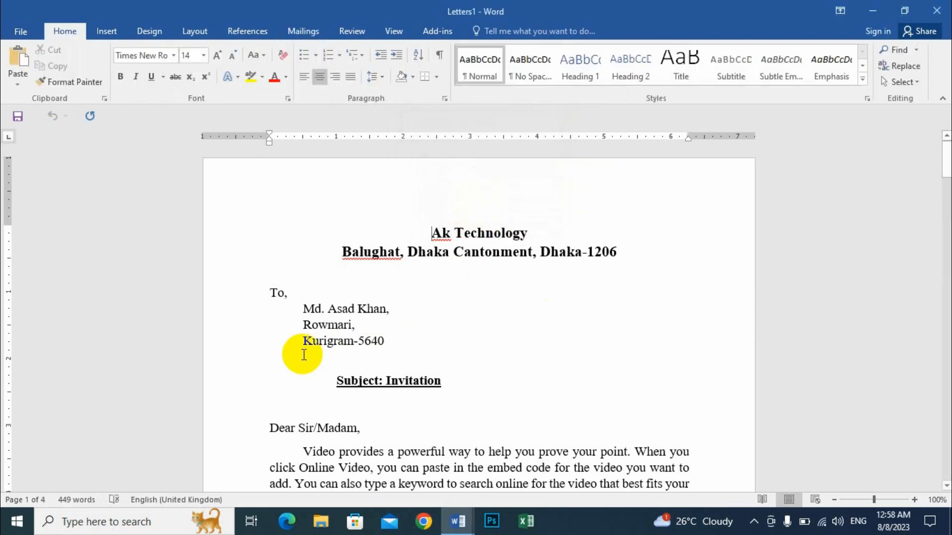
- Examine the merged letters page by page, checking each recipient's name, address and post code
scroll(395, 329, "down", 3)
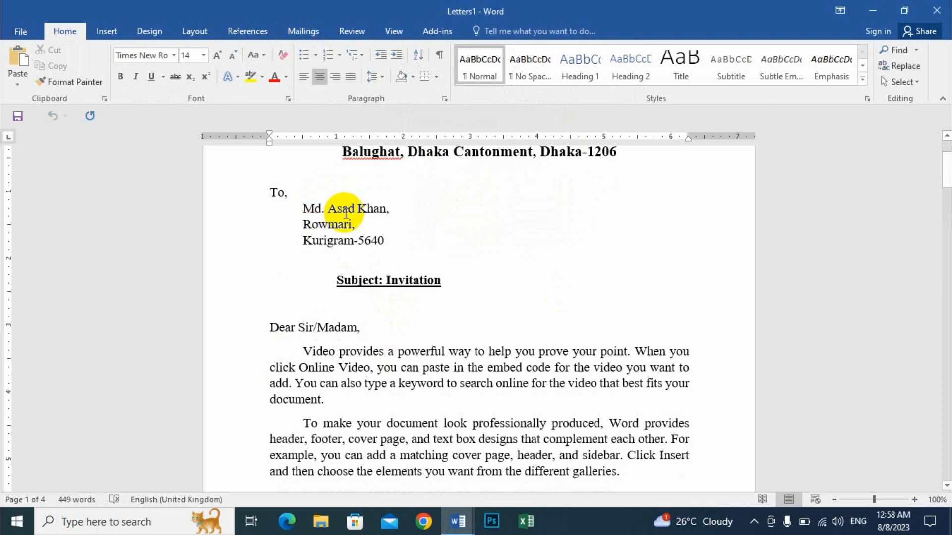
scroll(414, 270, "down", 11)
scroll(417, 289, "down", 8)
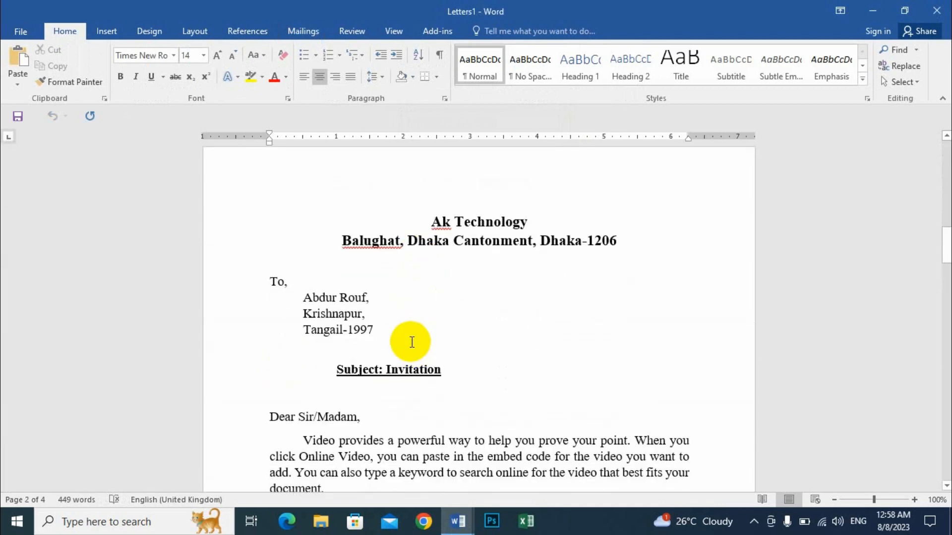
scroll(412, 342, "down", 10)
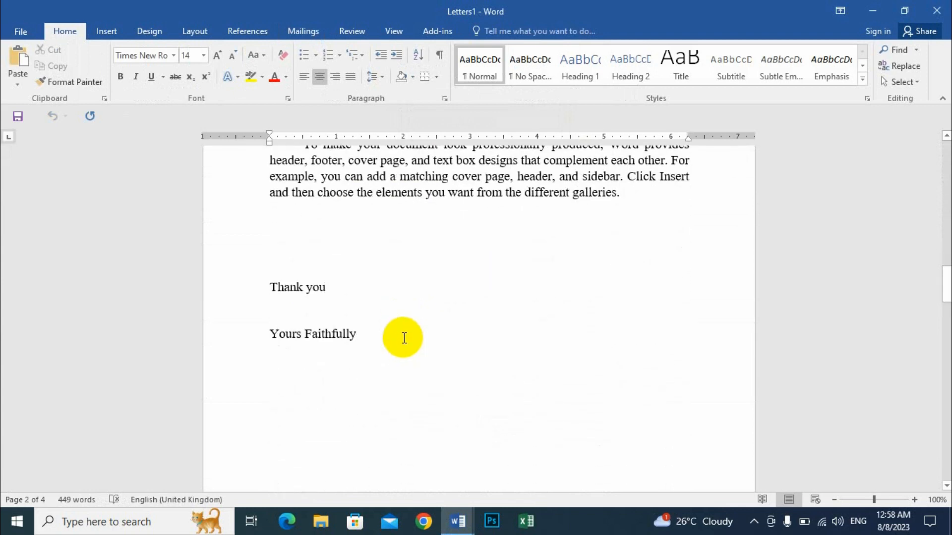
scroll(404, 337, "up", 5)
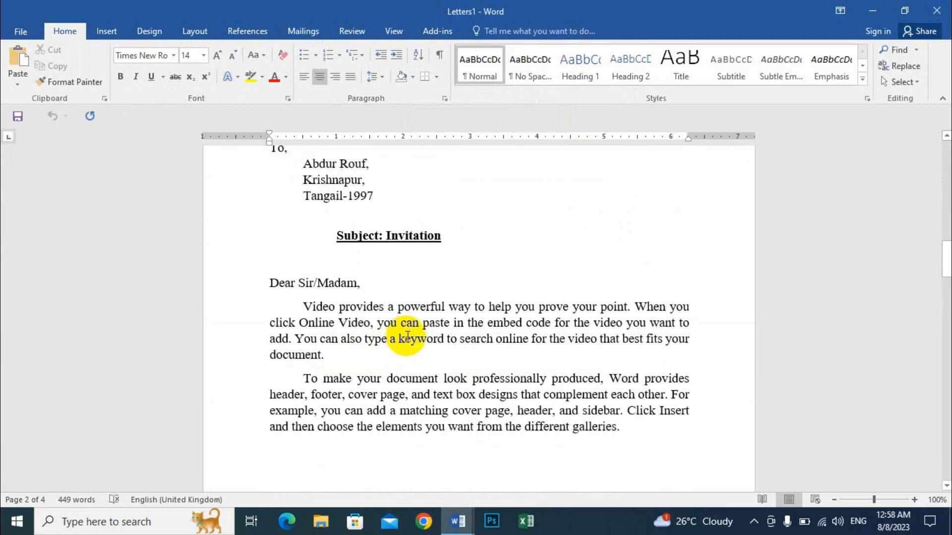
scroll(408, 337, "down", 10)
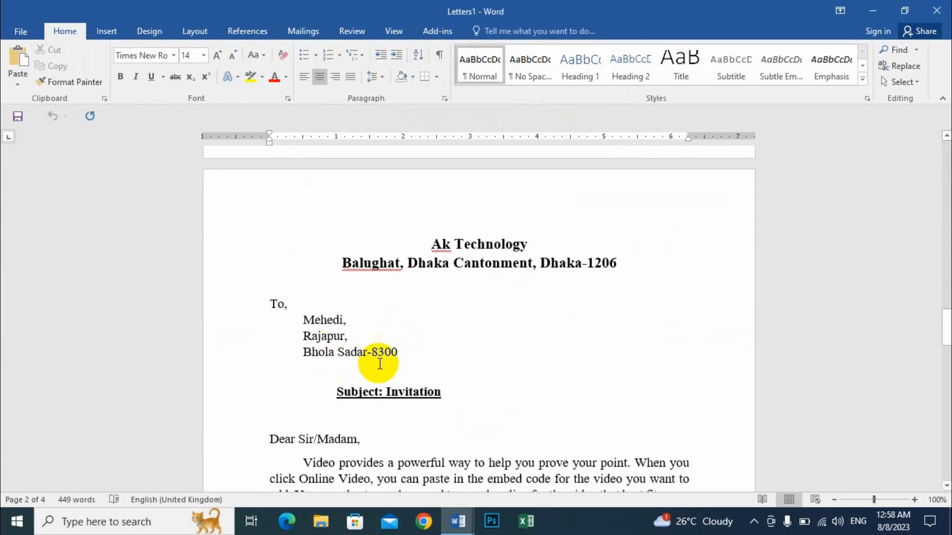
scroll(440, 363, "down", 10)
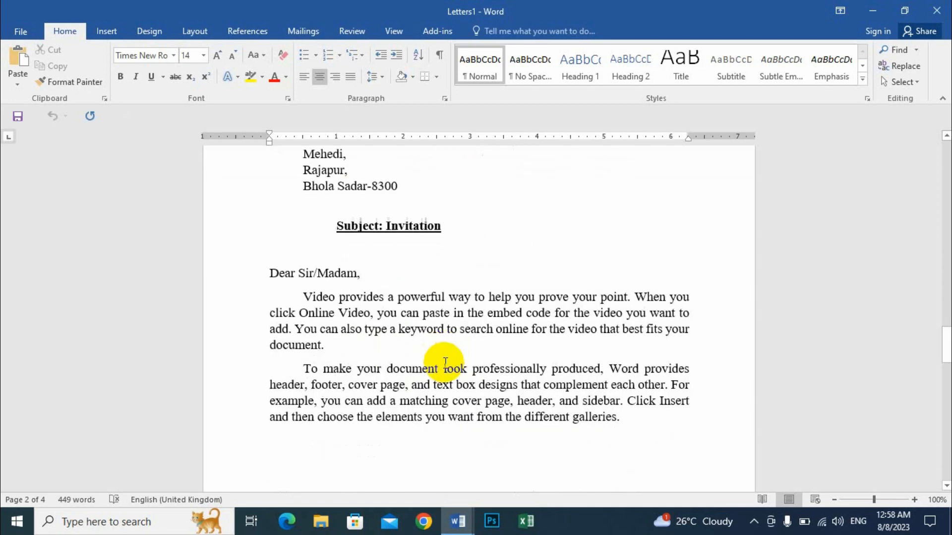
scroll(445, 363, "down", 12)
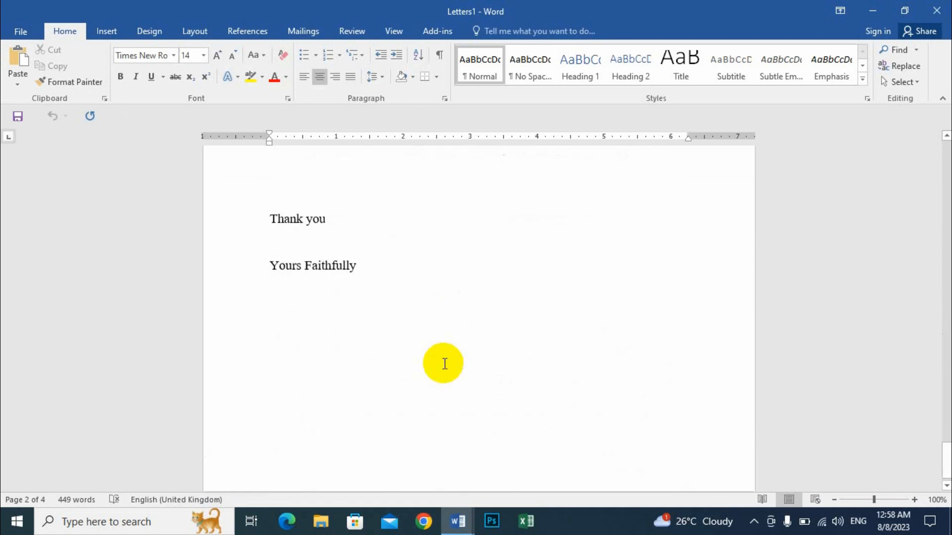
scroll(447, 342, "up", 6)
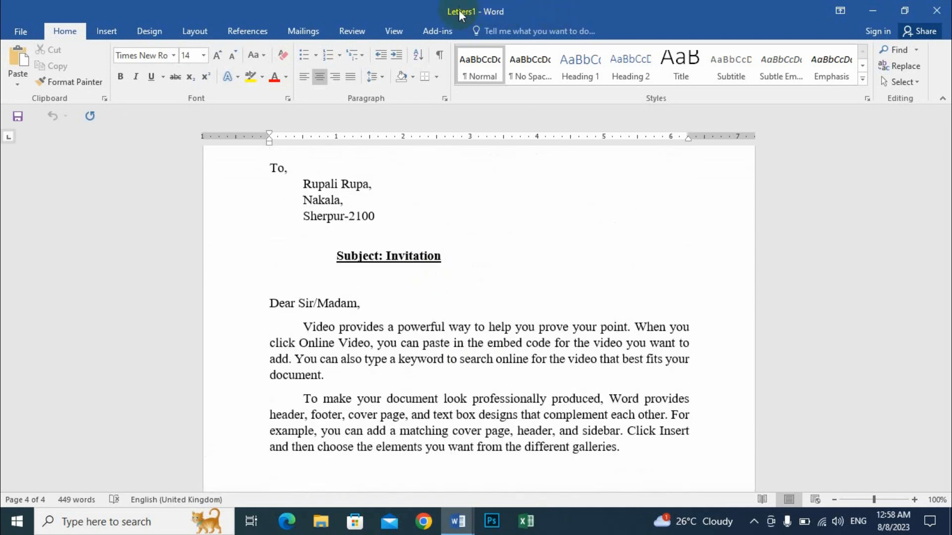
scroll(452, 297, "up", 12)
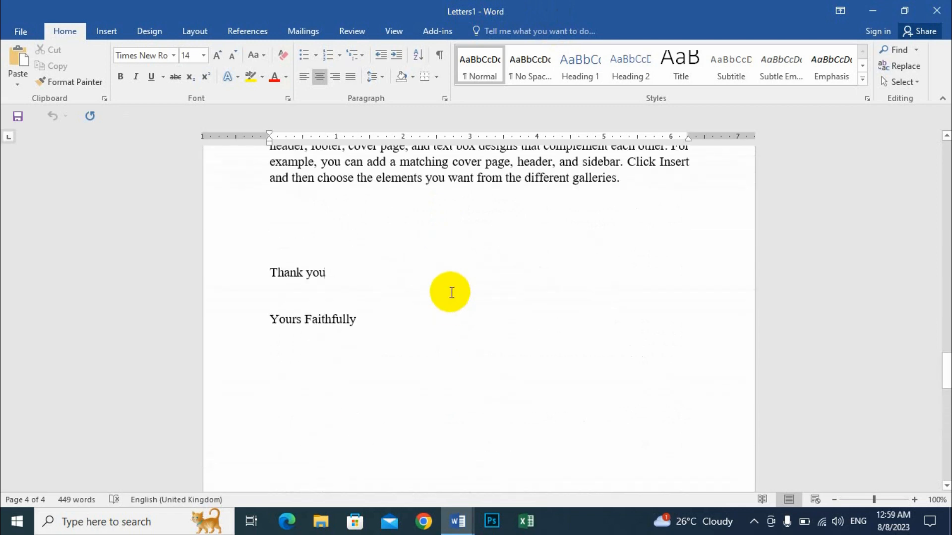
scroll(520, 349, "up", 1)
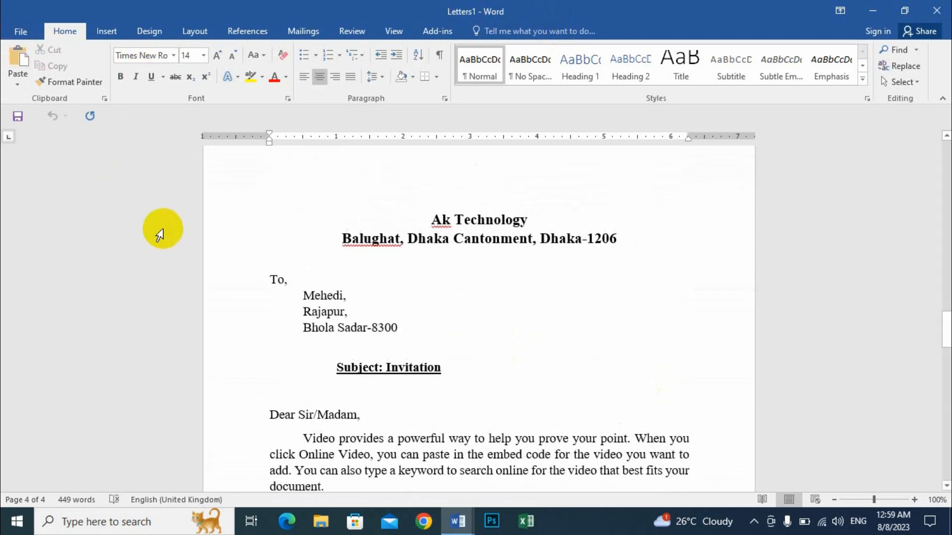
- Save the merged letters to the Desktop as a Word document named "Invitation Letter"
key("F12")
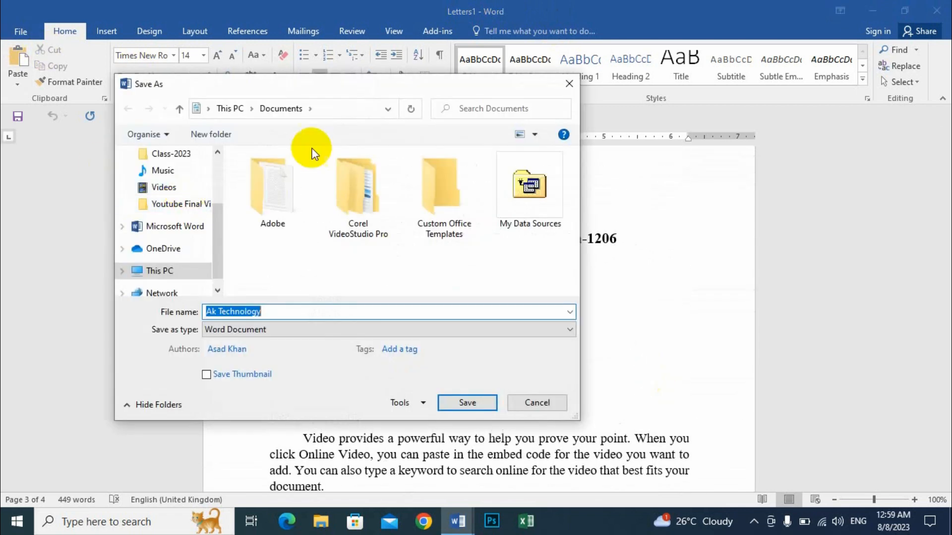
left_click_drag(217, 237, 237, 148)
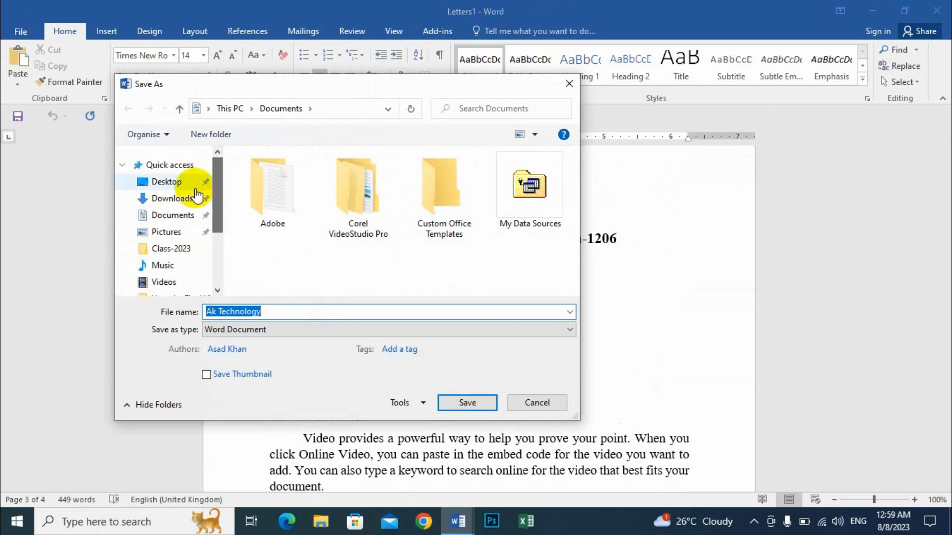
left_click(171, 185)
left_click(273, 311)
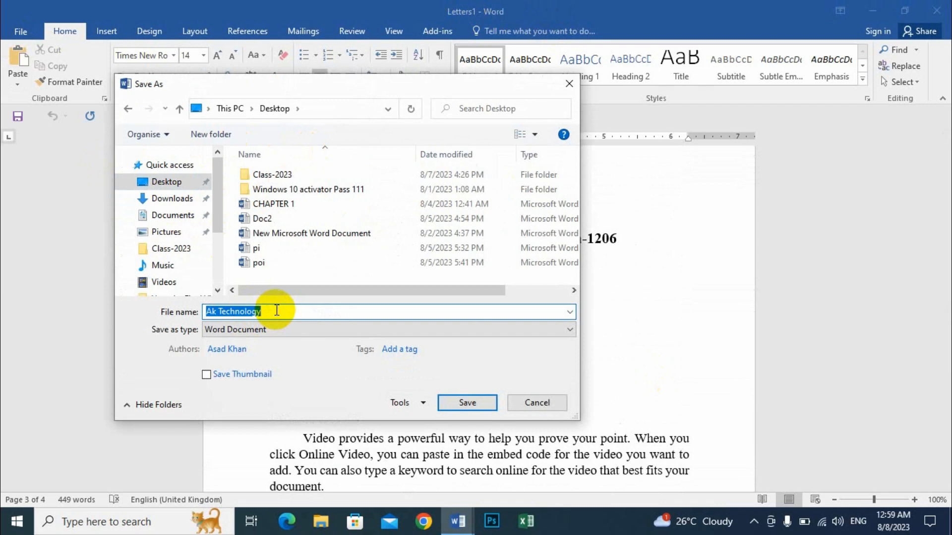
key("BackSpace")
type("Invi")
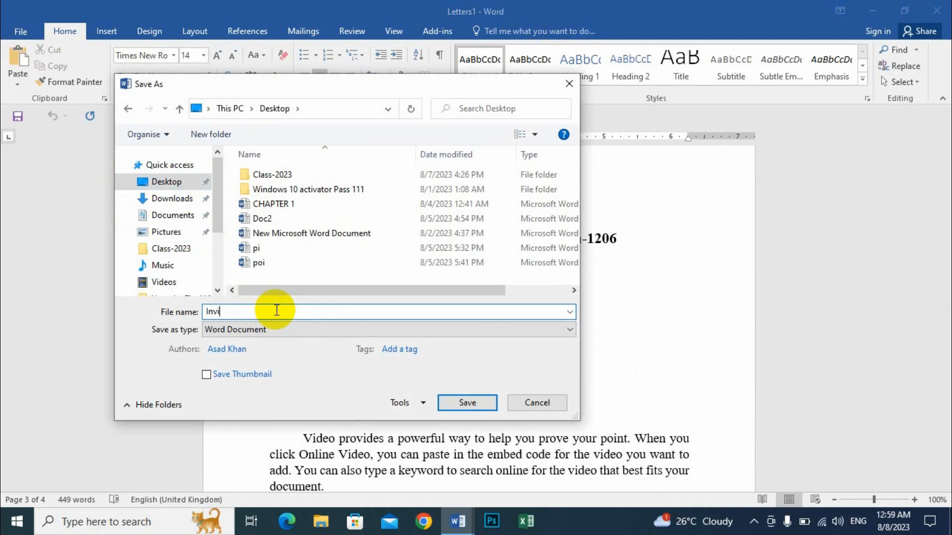
type("tation Letter")
left_click(467, 399)
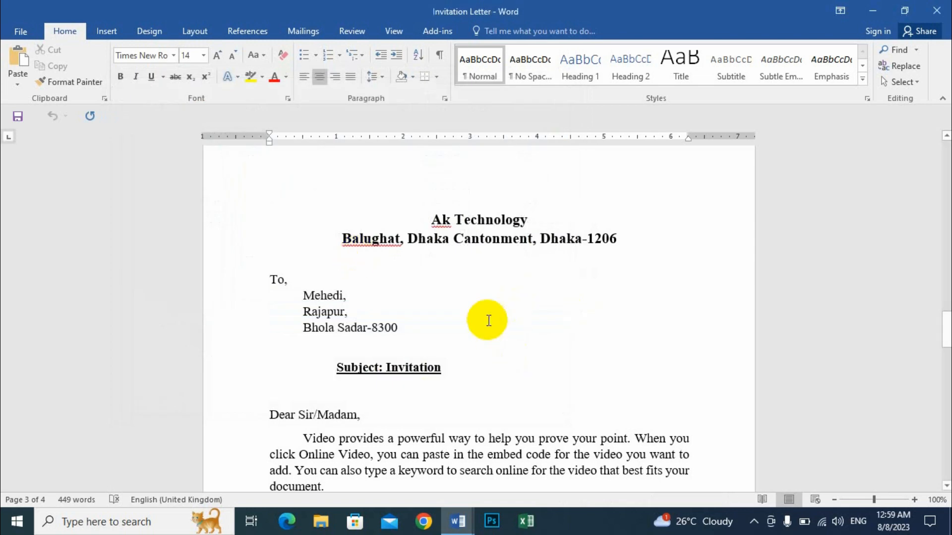
- Check the print preview of the merged letters, return to the document and select the first letter's district and post code line
key("ctrl+p")
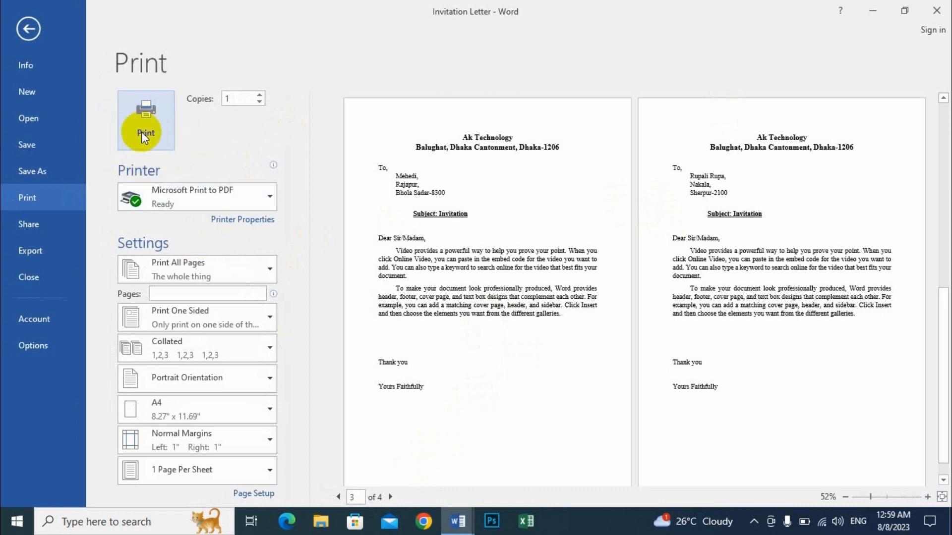
left_click(29, 28)
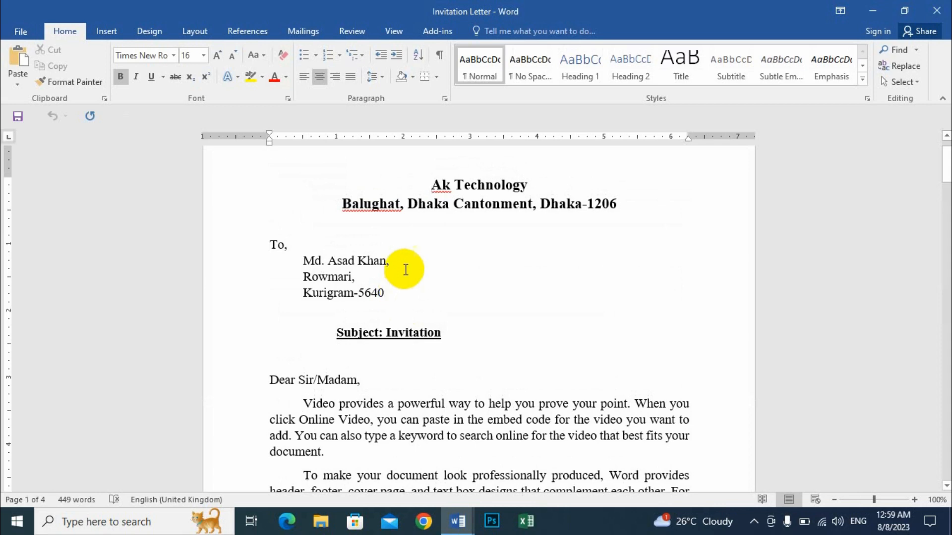
left_click_drag(385, 293, 328, 293)
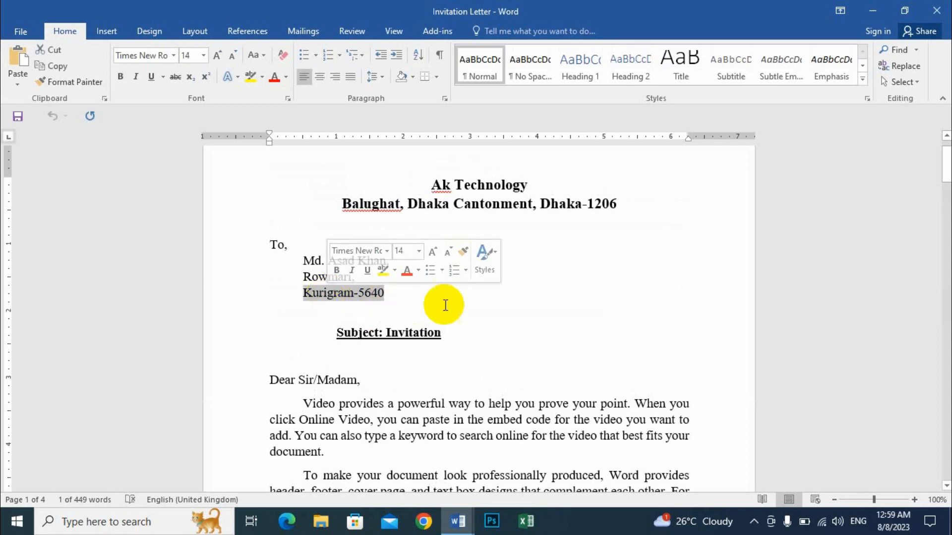